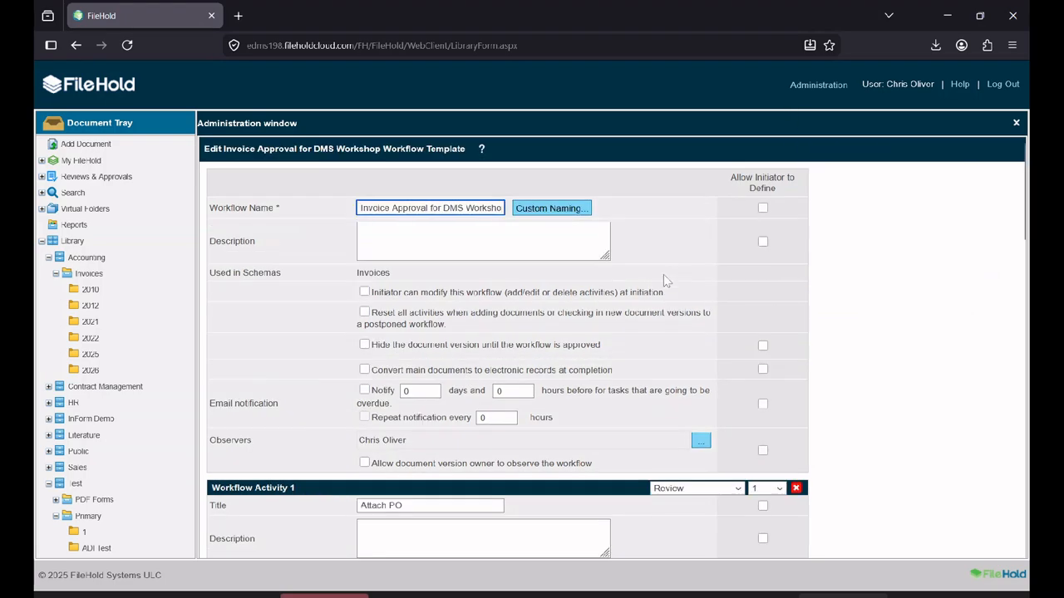
Enable Allow Postpone Approval for the Approve expense activity and allow participants to create a one-time review as a restart option
{"action": "scroll", "coordinate": [663, 279], "scroll_direction": "down", "scroll_amount": 4}
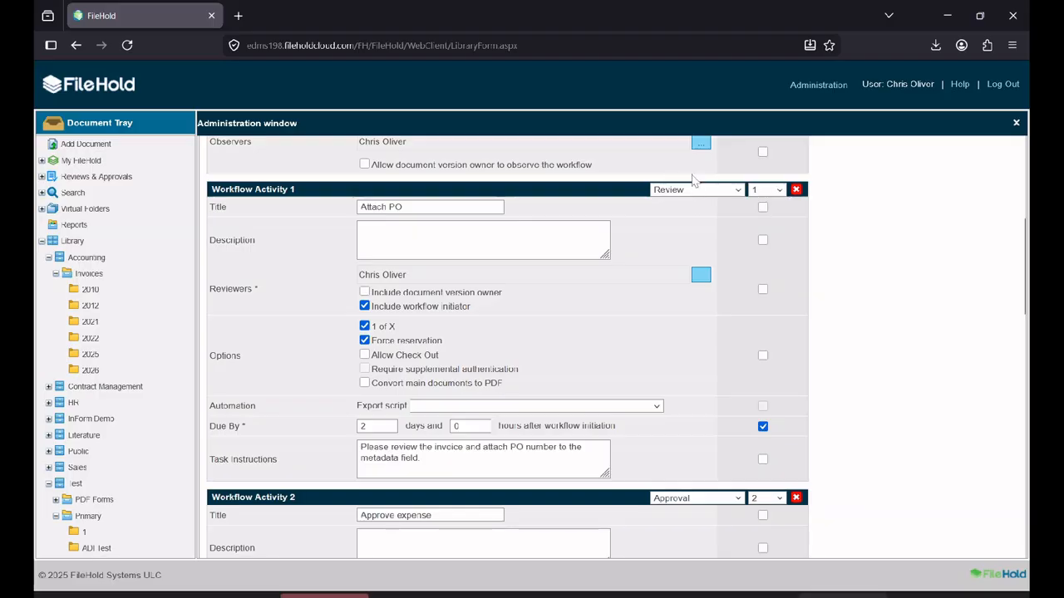
{"action": "scroll", "coordinate": [693, 176], "scroll_direction": "down", "scroll_amount": 4}
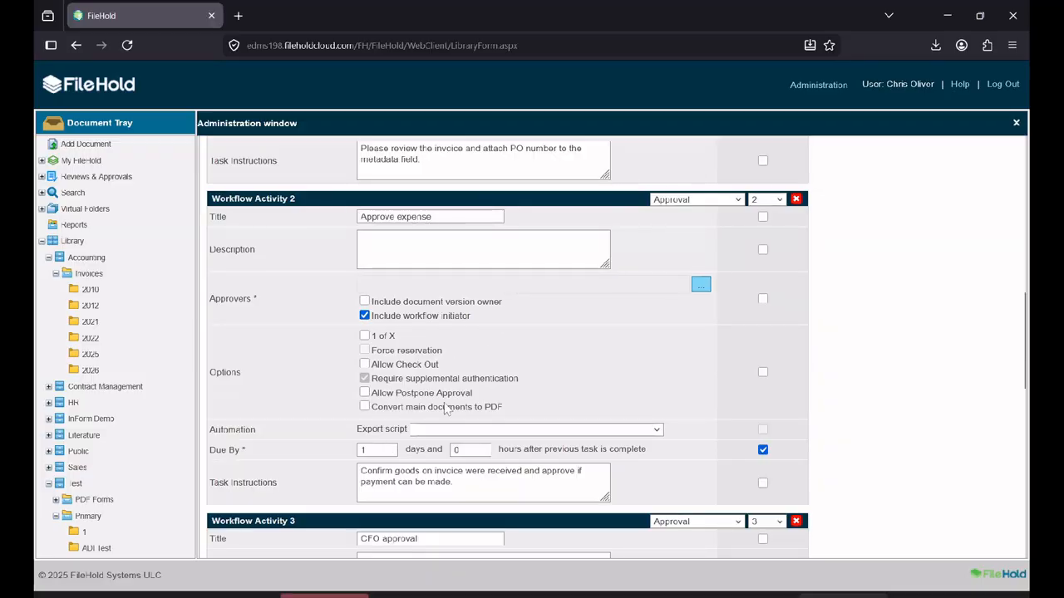
{"action": "left_click", "coordinate": [364, 393]}
{"action": "scroll", "coordinate": [498, 382], "scroll_direction": "down", "scroll_amount": 10}
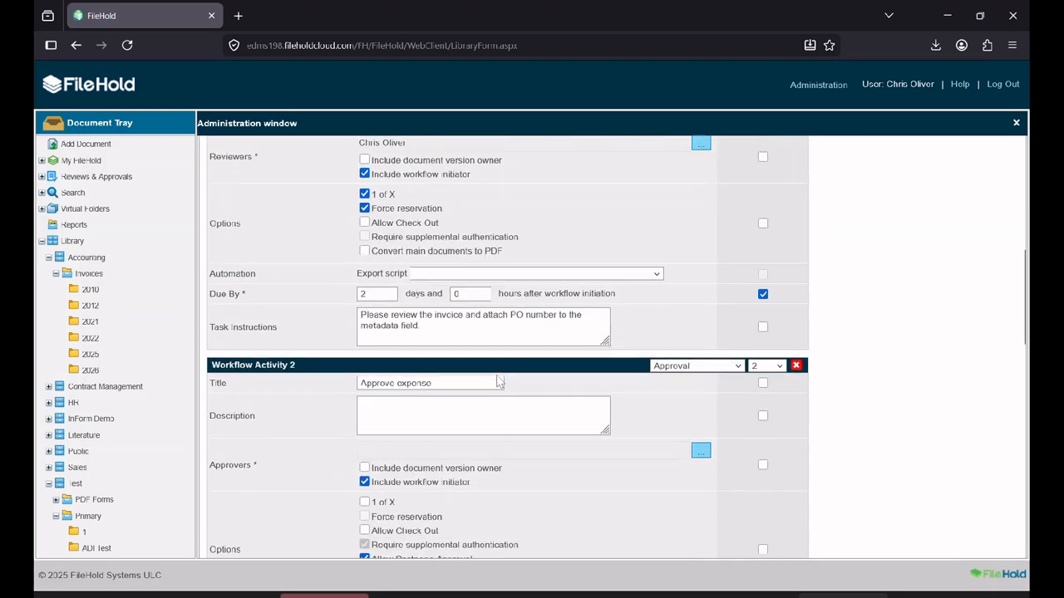
{"action": "scroll", "coordinate": [499, 382], "scroll_direction": "down", "scroll_amount": 3}
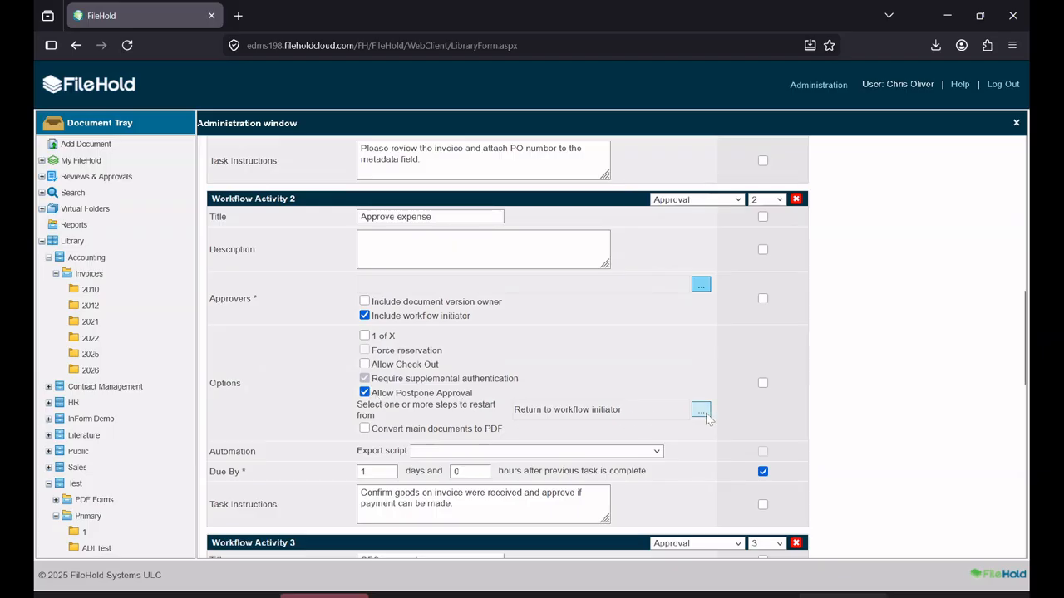
{"action": "left_click", "coordinate": [703, 414]}
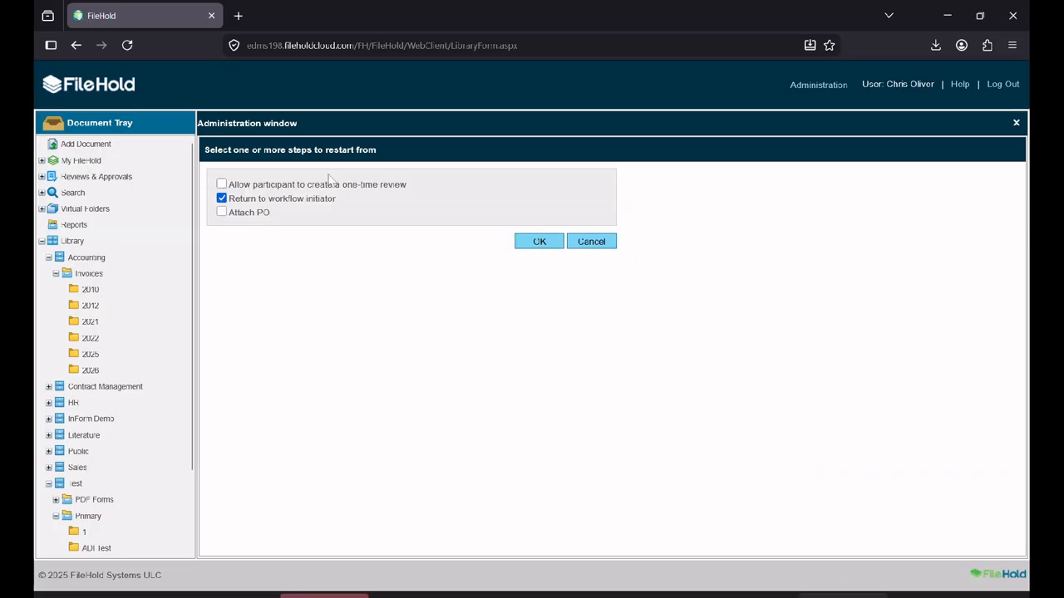
{"action": "left_click", "coordinate": [221, 184]}
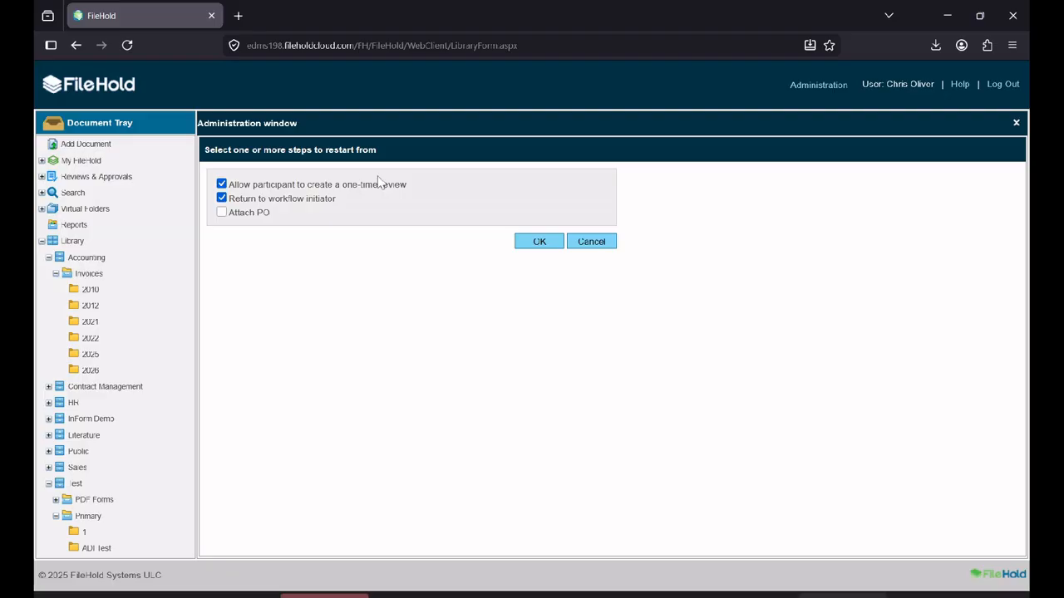
{"action": "left_click", "coordinate": [542, 243]}
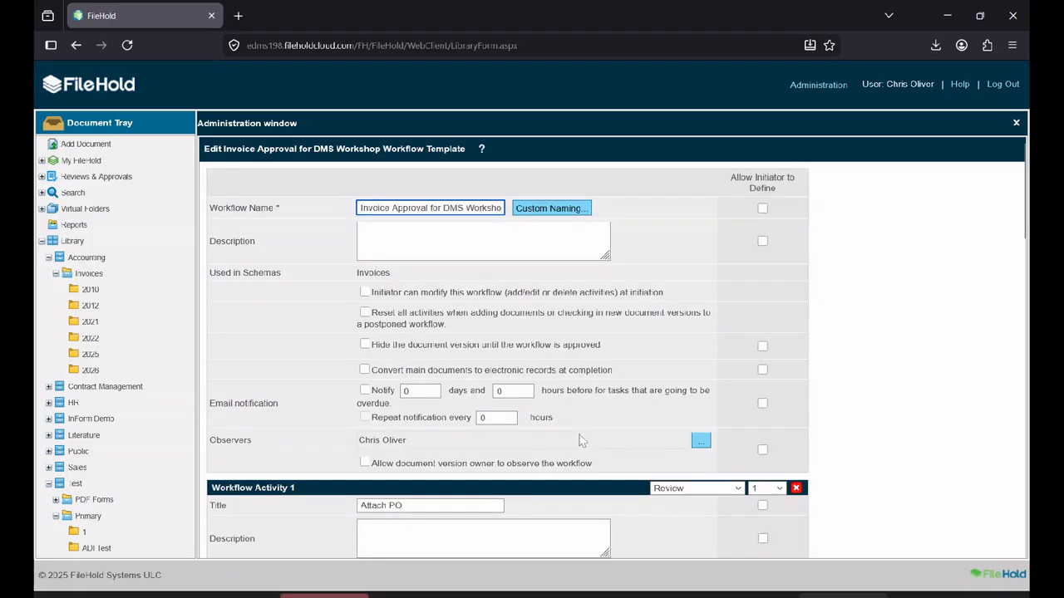
Enable Allow Postpone Approval for the CFO approval activity, with only a one-time review and Approve expense as restart options
{"action": "scroll", "coordinate": [584, 417], "scroll_direction": "down", "scroll_amount": 15}
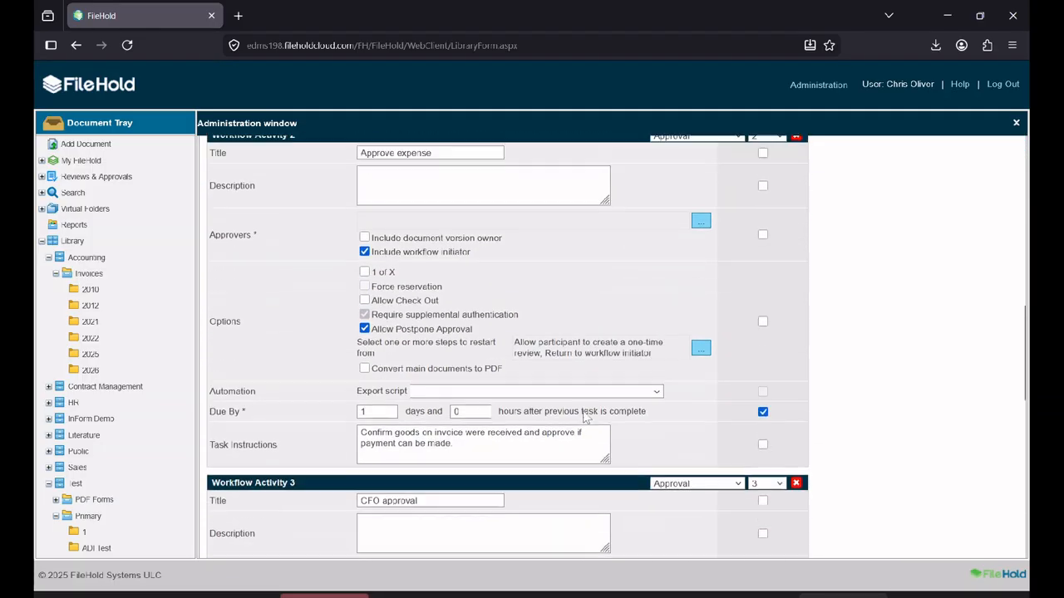
{"action": "scroll", "coordinate": [585, 417], "scroll_direction": "down", "scroll_amount": 3}
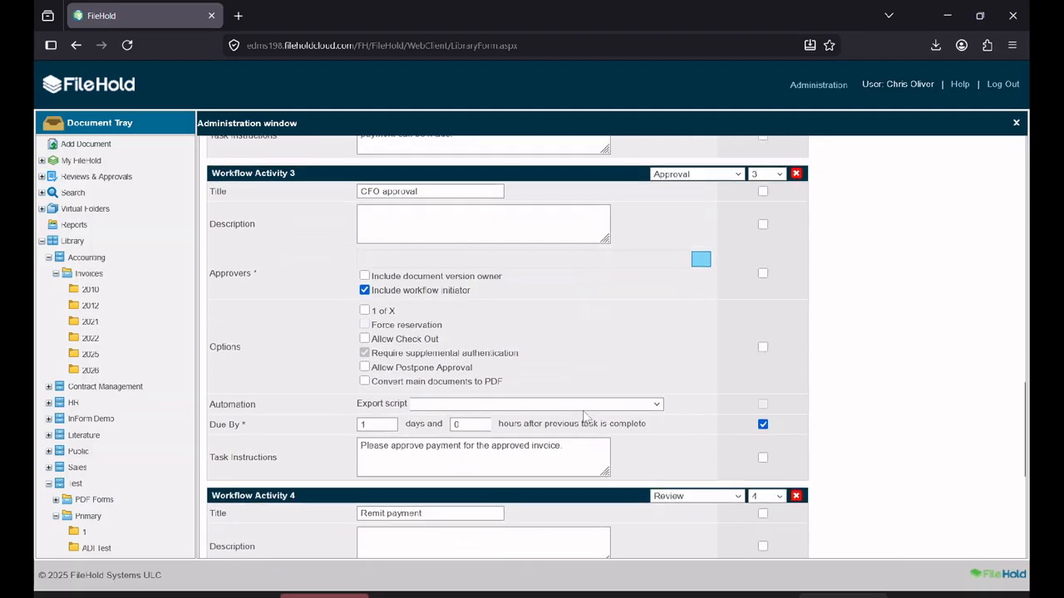
{"action": "left_click", "coordinate": [364, 368]}
{"action": "scroll", "coordinate": [685, 337], "scroll_direction": "down", "scroll_amount": 15}
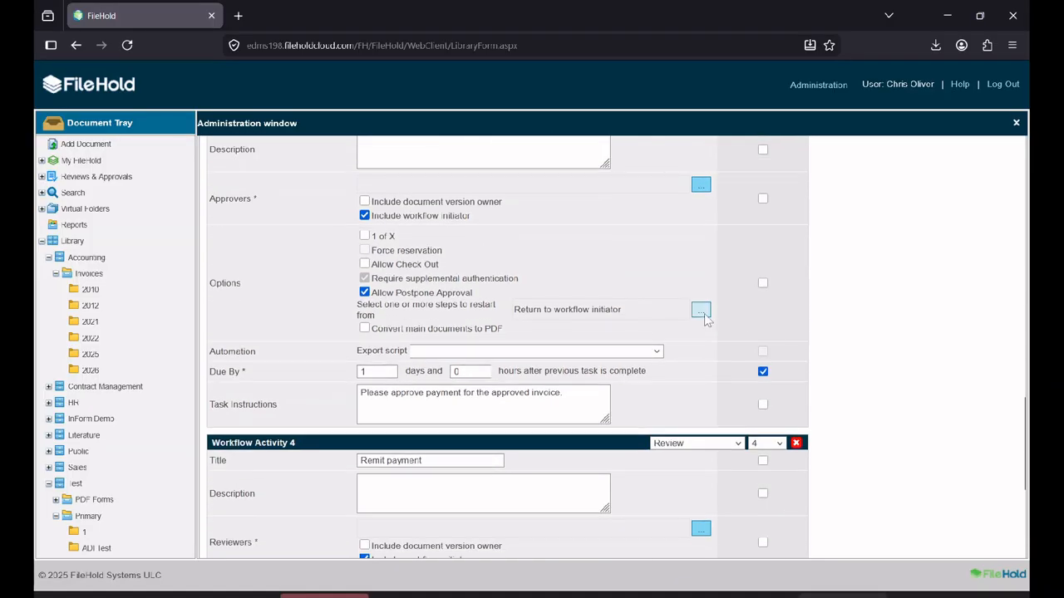
{"action": "left_click", "coordinate": [699, 312]}
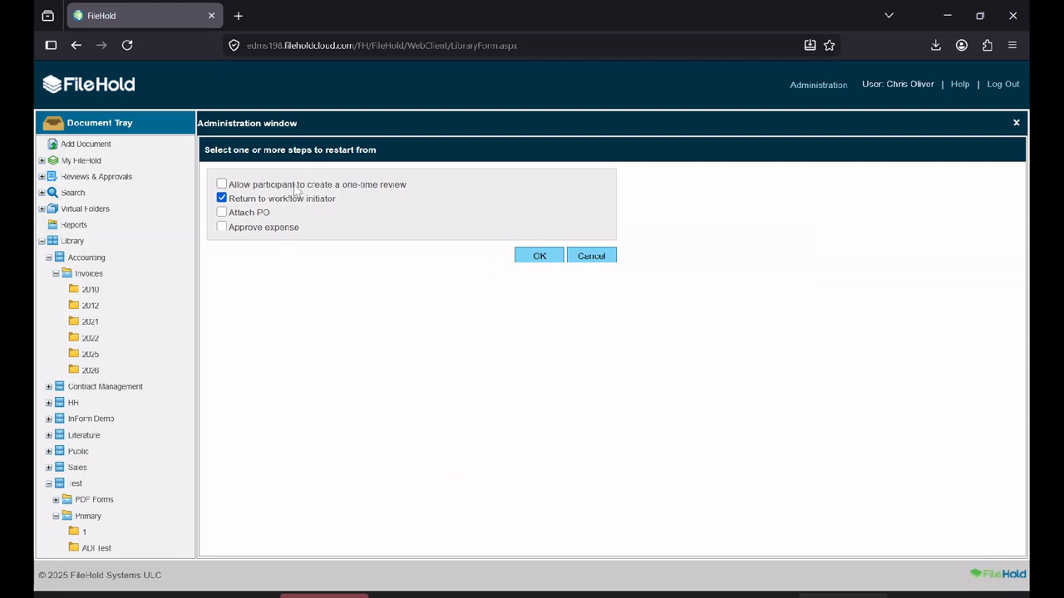
{"action": "left_click", "coordinate": [246, 231]}
{"action": "left_click", "coordinate": [222, 199]}
{"action": "left_click", "coordinate": [237, 185]}
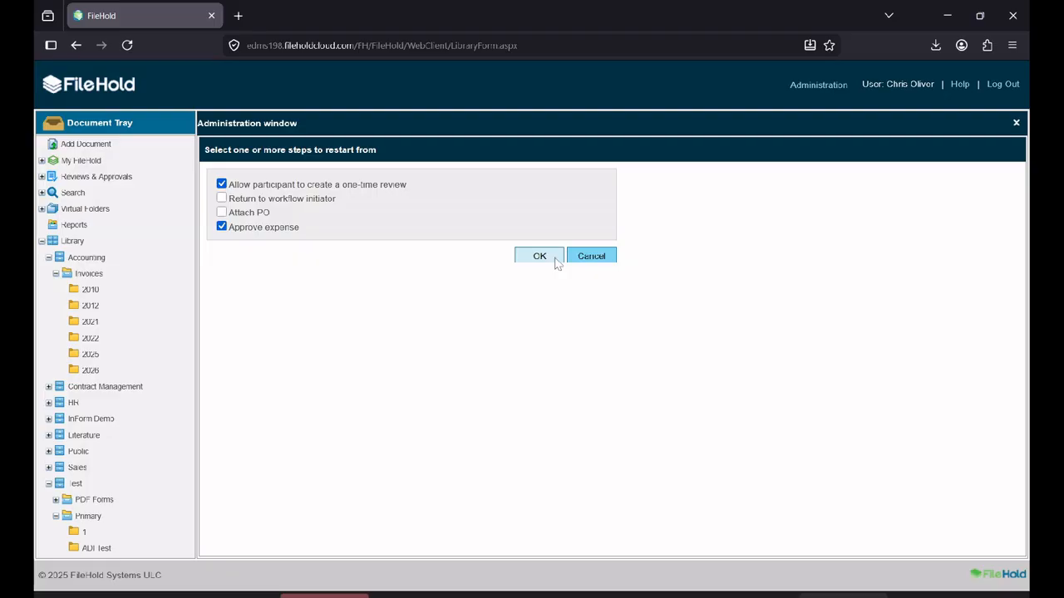
{"action": "left_click", "coordinate": [553, 258]}
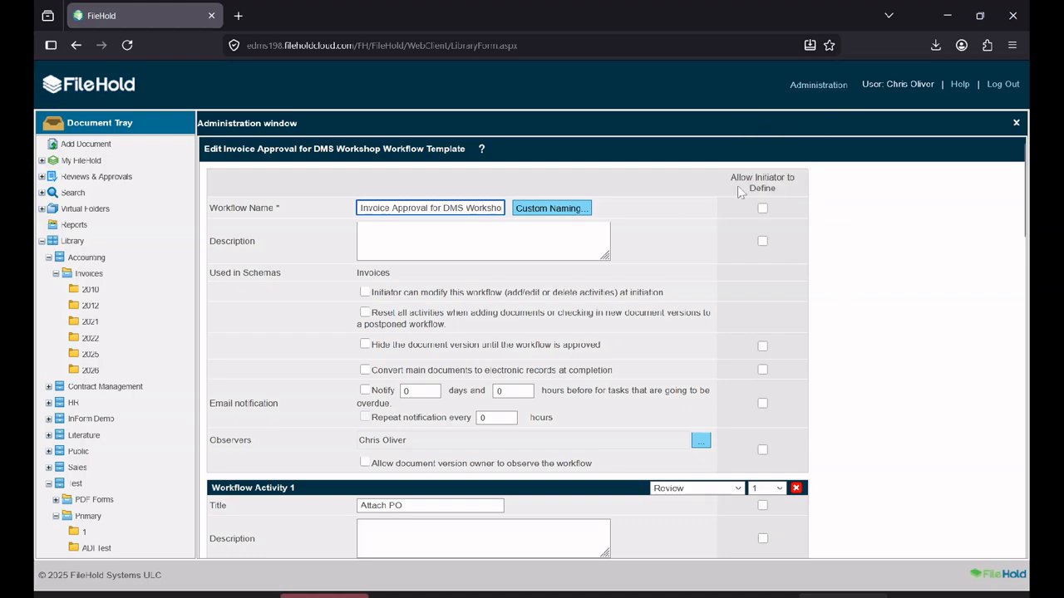
Set email notifications to 10 days before overdue, repeating every 72 hours, and convert main documents to electronic records at completion
{"action": "scroll", "coordinate": [436, 283], "scroll_direction": "down", "scroll_amount": 3}
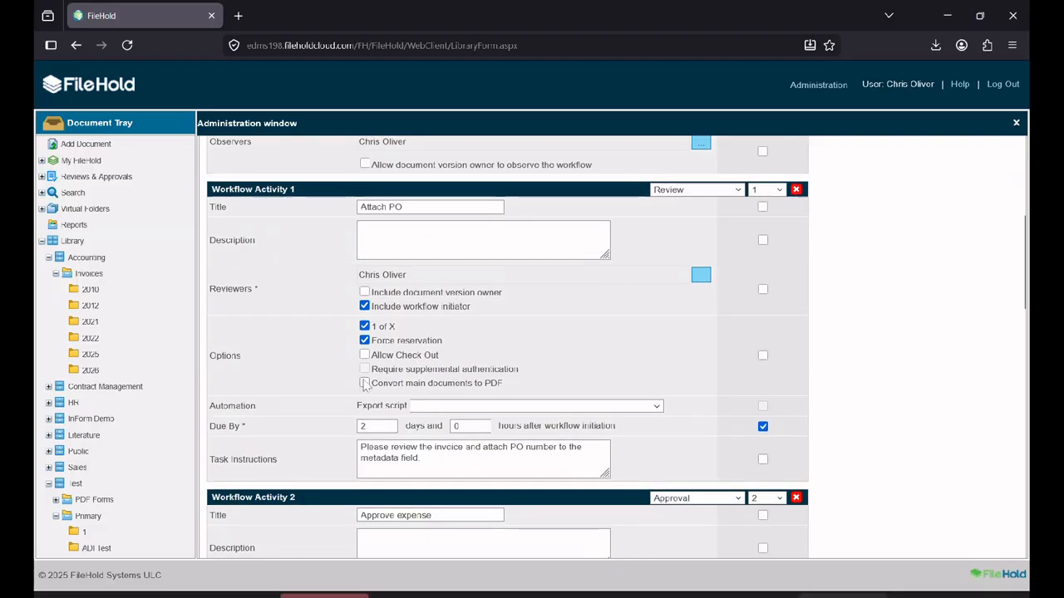
{"action": "scroll", "coordinate": [353, 403], "scroll_direction": "down", "scroll_amount": 1}
{"action": "scroll", "coordinate": [353, 407], "scroll_direction": "down", "scroll_amount": 3}
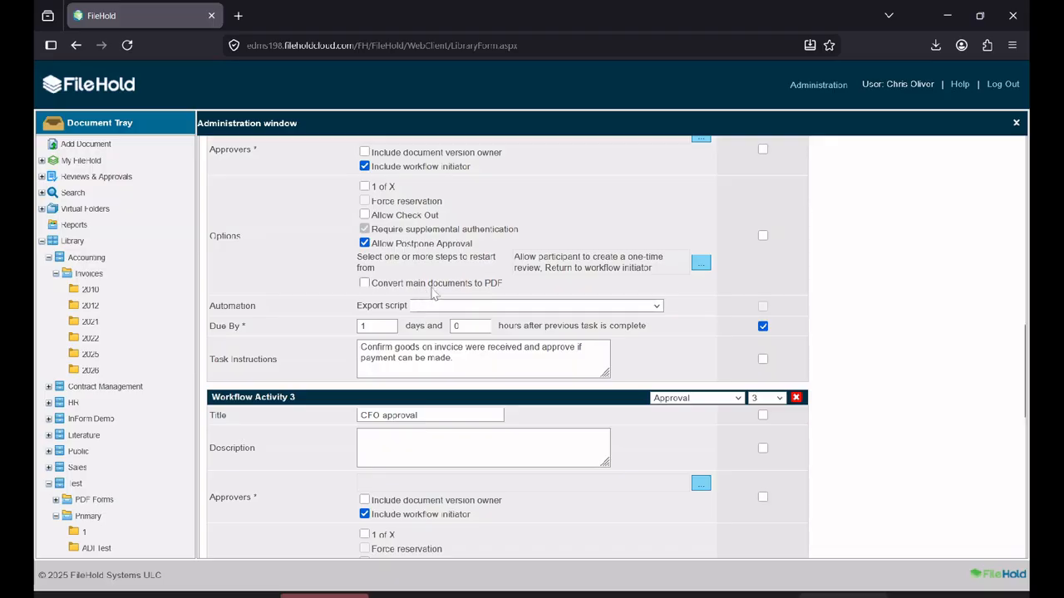
{"action": "scroll", "coordinate": [495, 323], "scroll_direction": "up", "scroll_amount": 10}
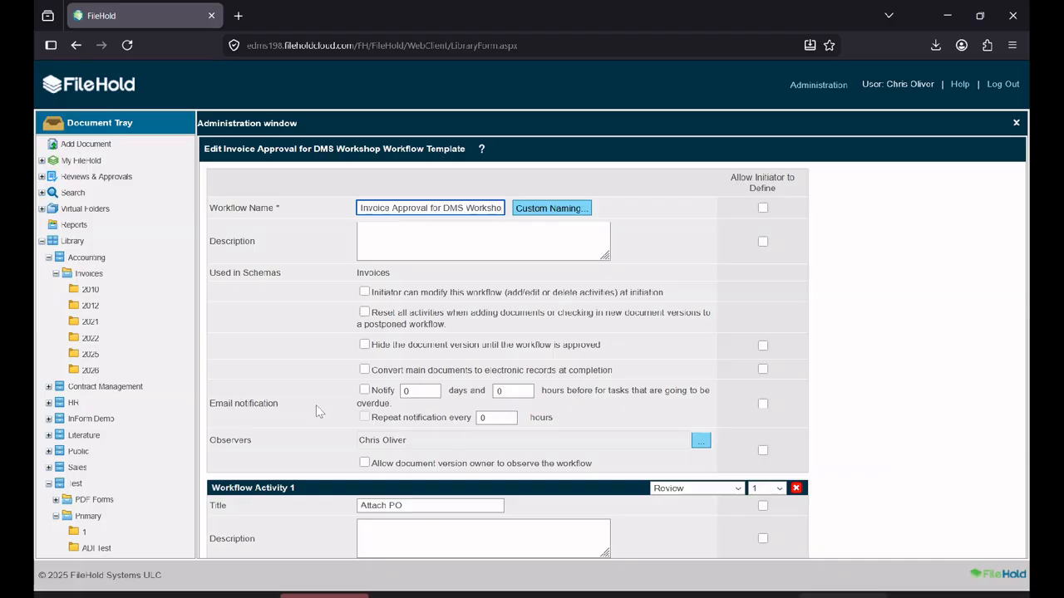
{"action": "left_click", "coordinate": [364, 390]}
{"action": "left_click", "coordinate": [420, 391]}
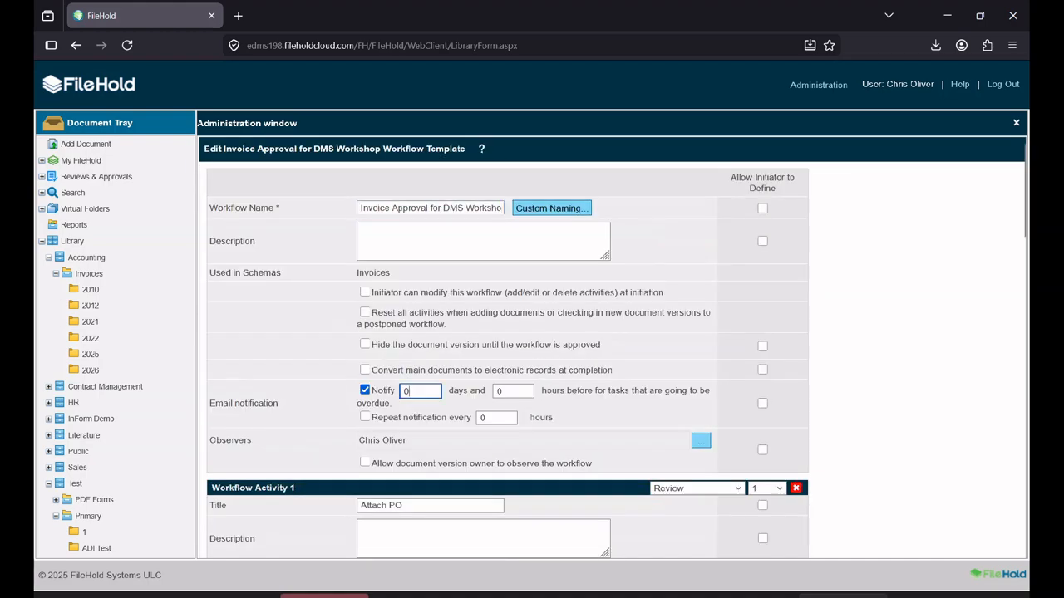
{"action": "double_click", "coordinate": [418, 391]}
{"action": "type", "text": "10"}
{"action": "left_click", "coordinate": [364, 417]}
{"action": "double_click", "coordinate": [483, 417]}
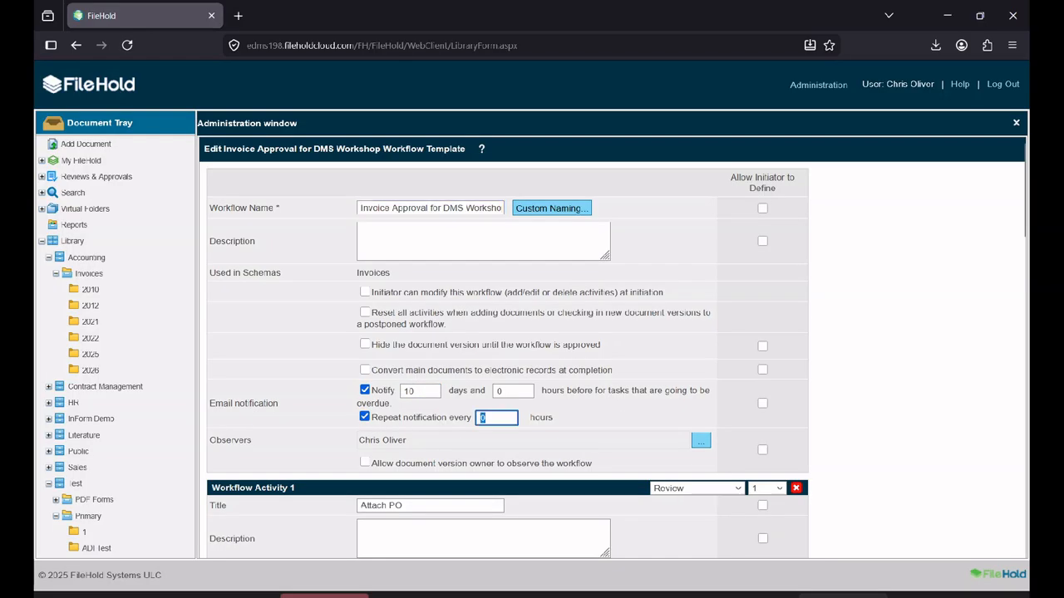
{"action": "type", "text": "72"}
{"action": "left_click", "coordinate": [570, 417]}
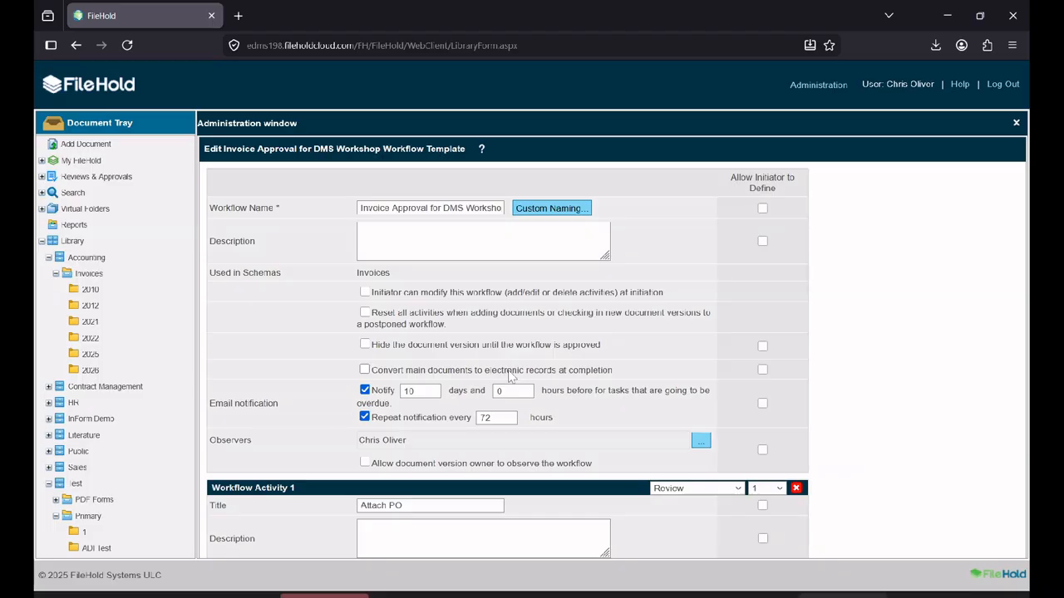
{"action": "left_click", "coordinate": [364, 369]}
Open the workflow settings of the InForm Training Video example schema to examine its option for hiding unapproved document versions
{"action": "mouse_move", "coordinate": [819, 84]}
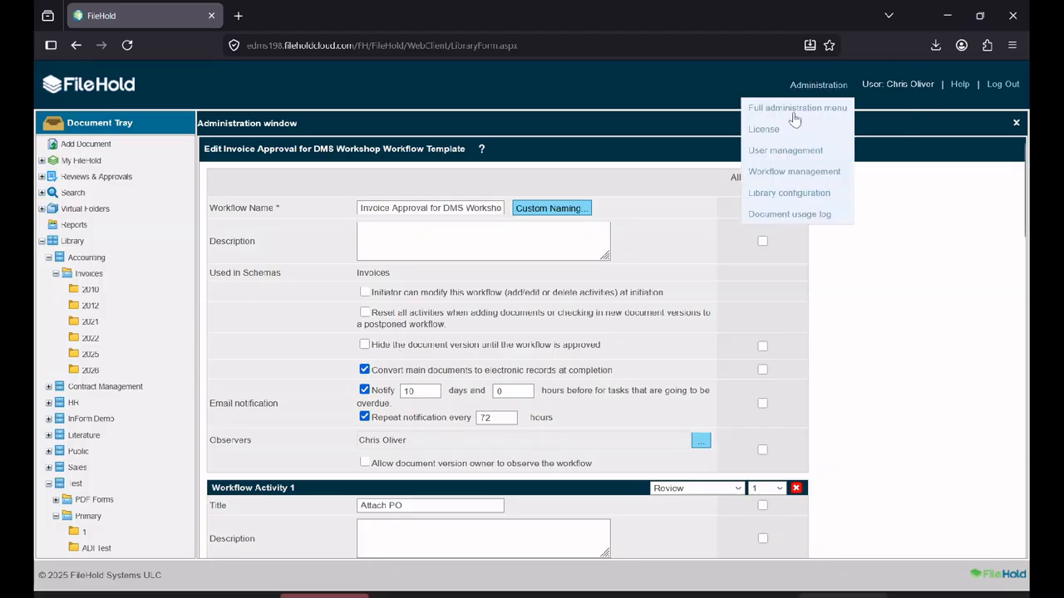
{"action": "mouse_move", "coordinate": [760, 194]}
{"action": "left_click", "coordinate": [902, 194]}
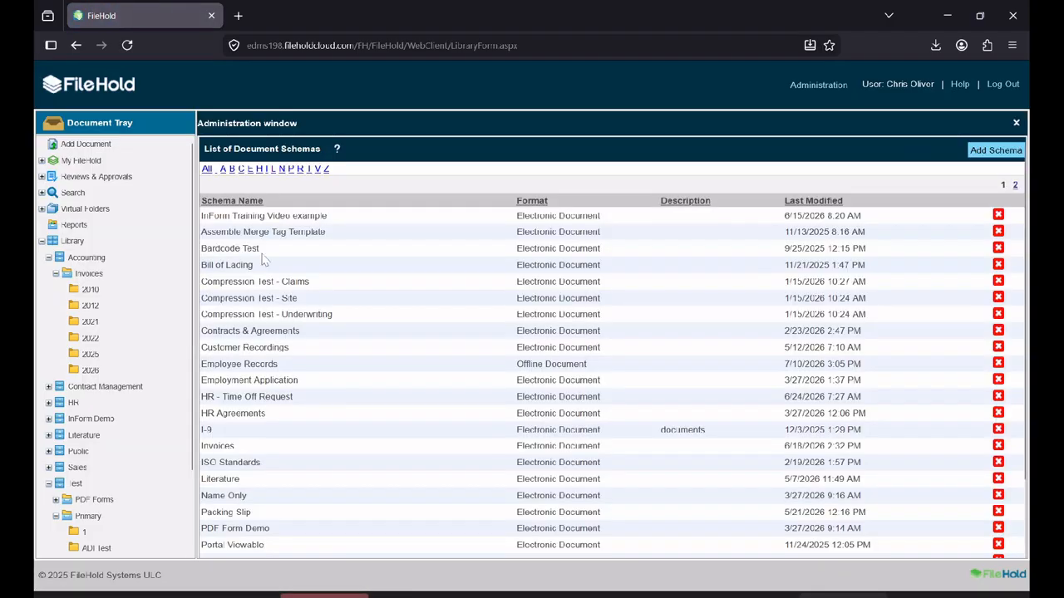
{"action": "left_click", "coordinate": [292, 220]}
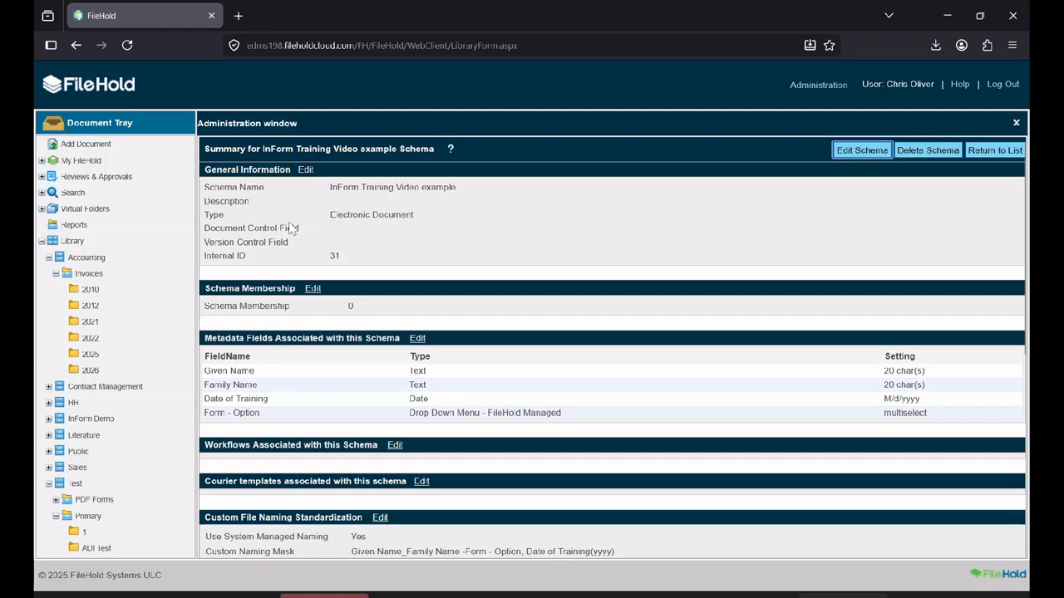
{"action": "left_click", "coordinate": [394, 446]}
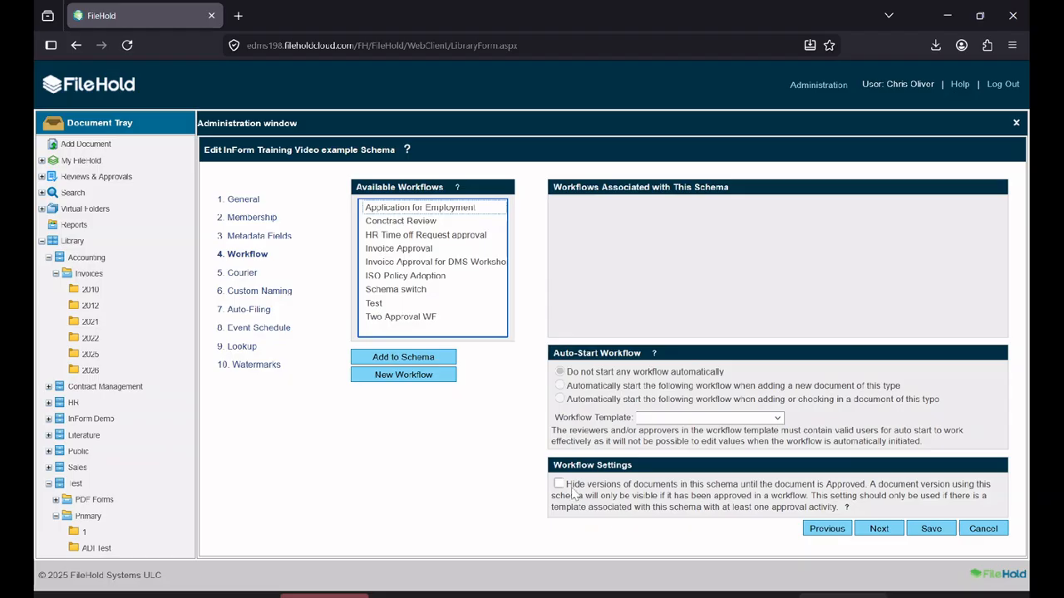
Open the Invoice Approval for DMS Workshop template for editing and allow the initiator to modify the workflow at initiation
{"action": "mouse_move", "coordinate": [819, 87]}
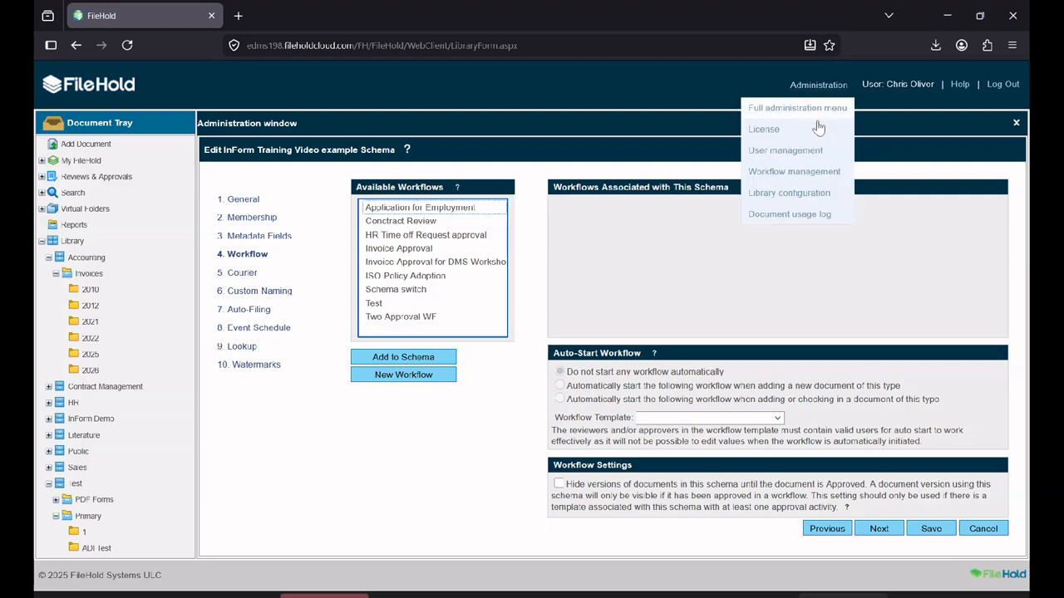
{"action": "mouse_move", "coordinate": [807, 175]}
{"action": "left_click", "coordinate": [898, 194]}
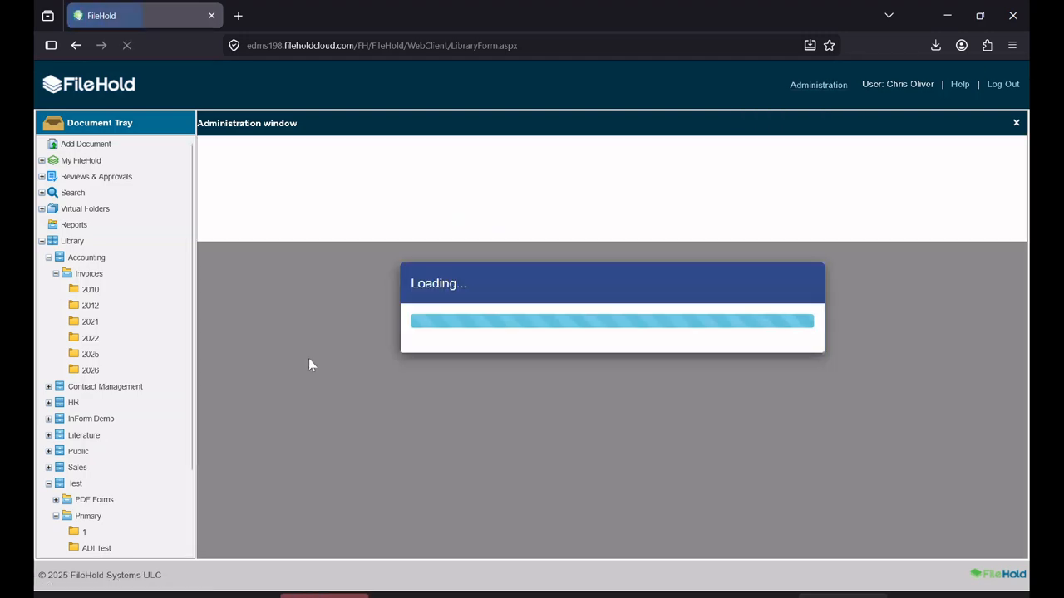
{"action": "left_click", "coordinate": [266, 251]}
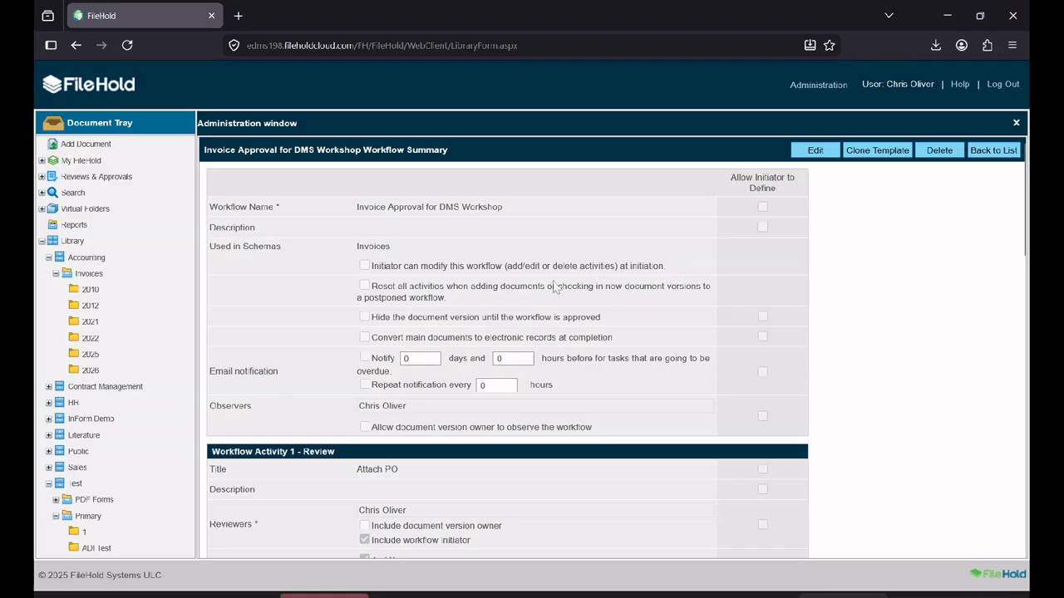
{"action": "left_click", "coordinate": [816, 151]}
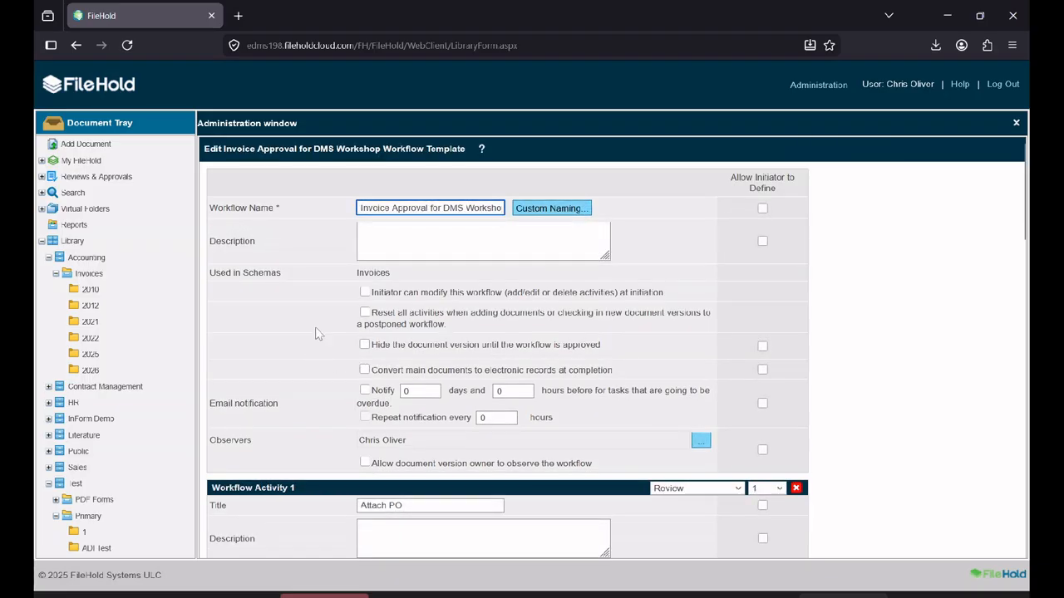
{"action": "left_click", "coordinate": [364, 292]}
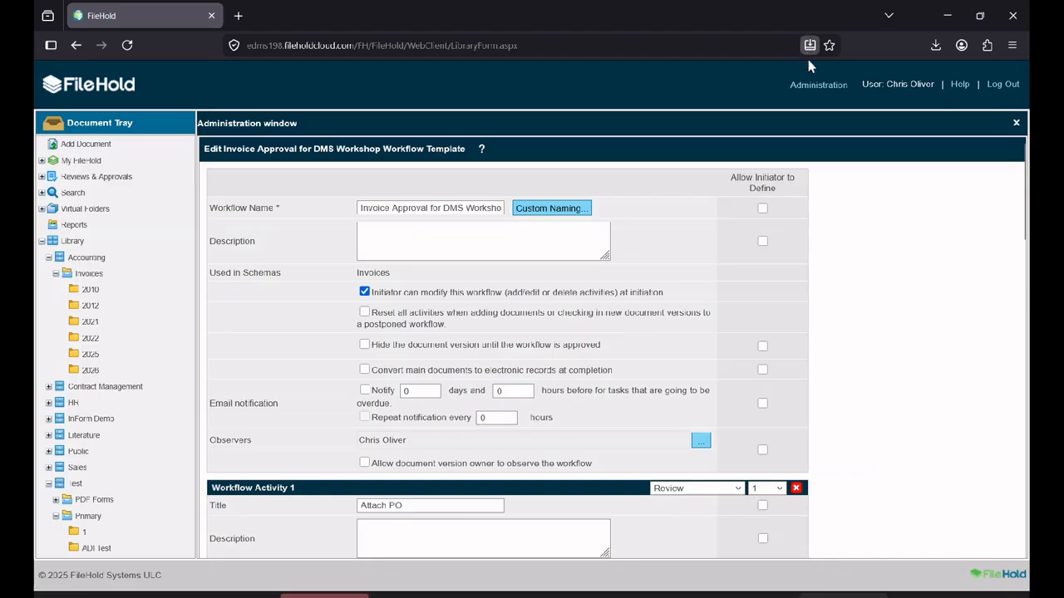
Open the workflow dashboard from the full administration area and examine the workflow totals per template in the pie chart
{"action": "mouse_move", "coordinate": [817, 85]}
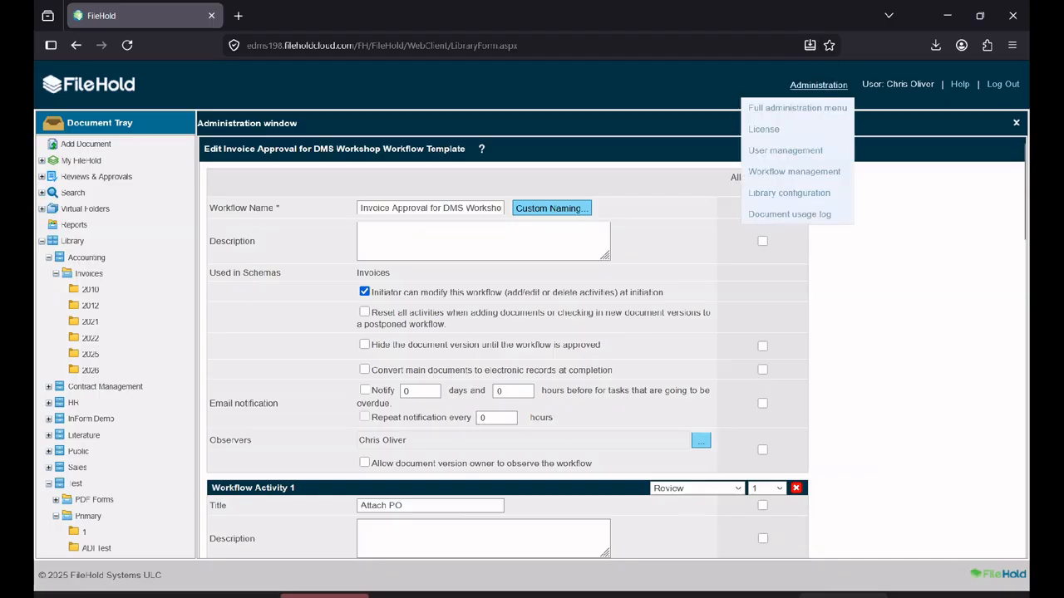
{"action": "left_click", "coordinate": [806, 110]}
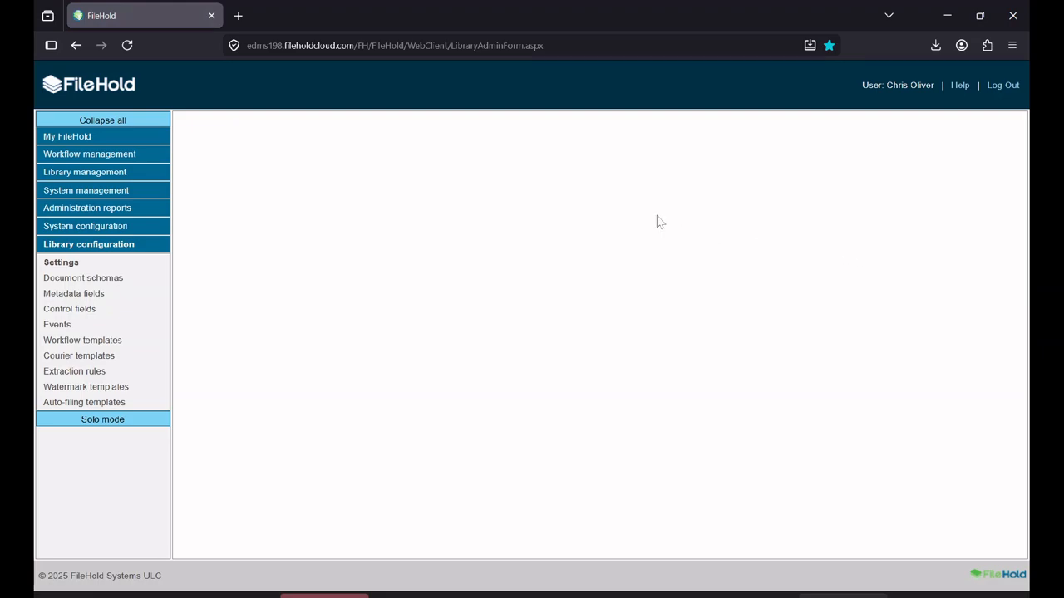
{"action": "left_click", "coordinate": [125, 154]}
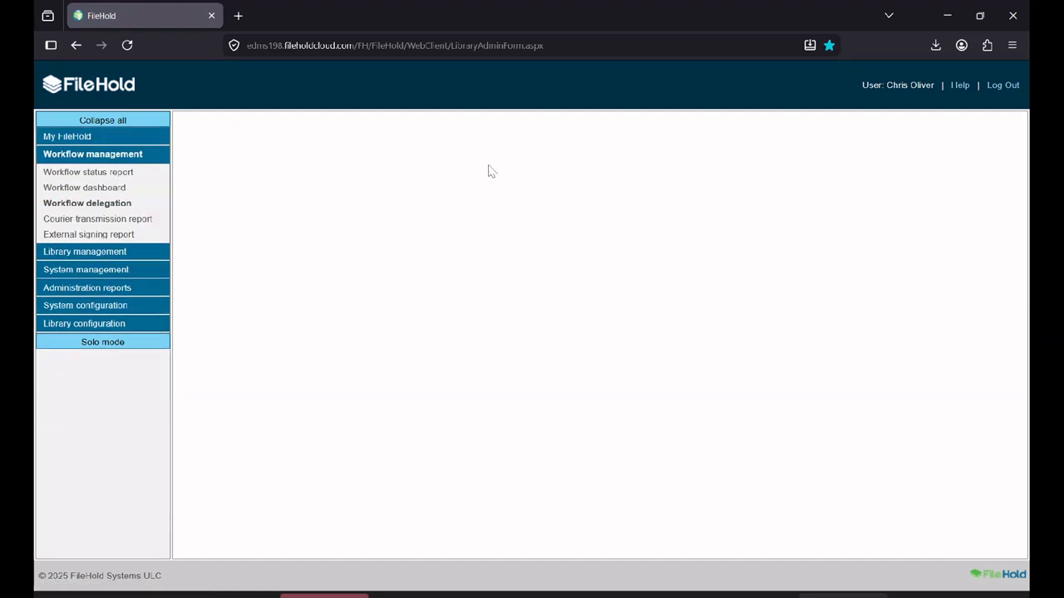
{"action": "left_click", "coordinate": [89, 186]}
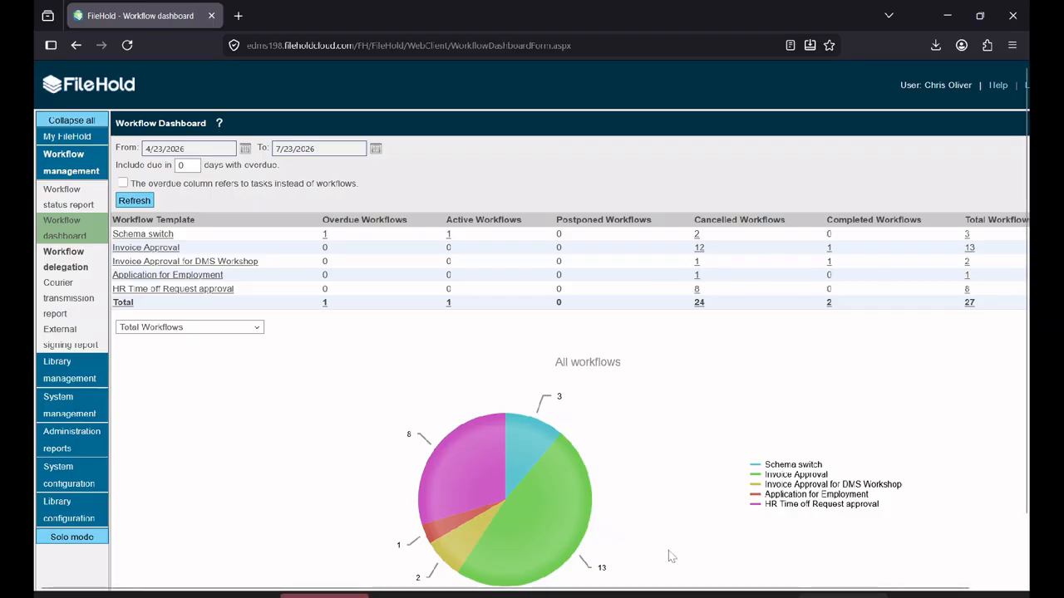
{"action": "mouse_move", "coordinate": [474, 456]}
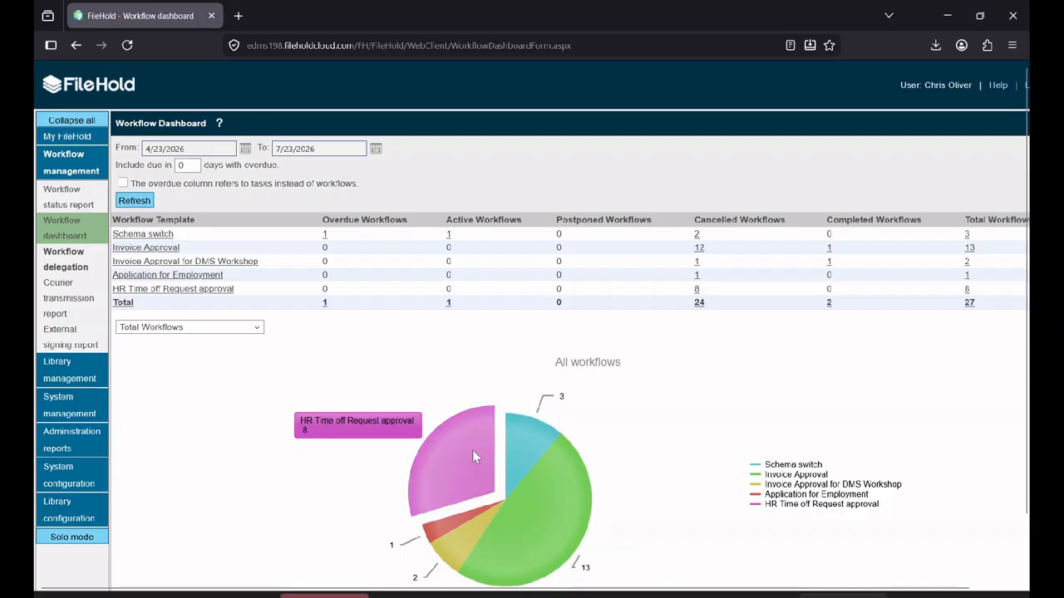
{"action": "mouse_move", "coordinate": [438, 534]}
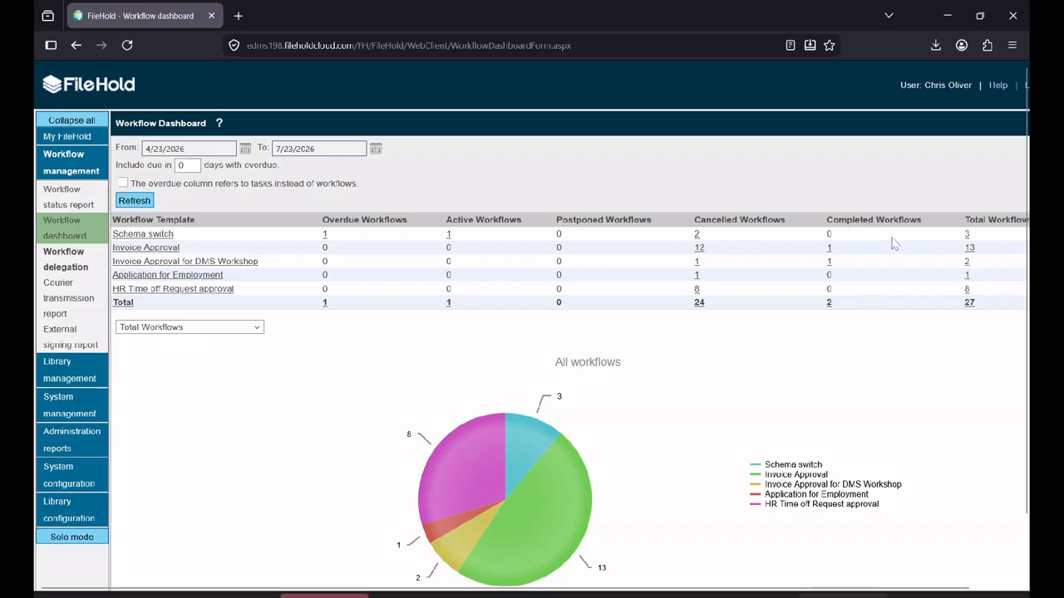
{"action": "left_click", "coordinate": [516, 560]}
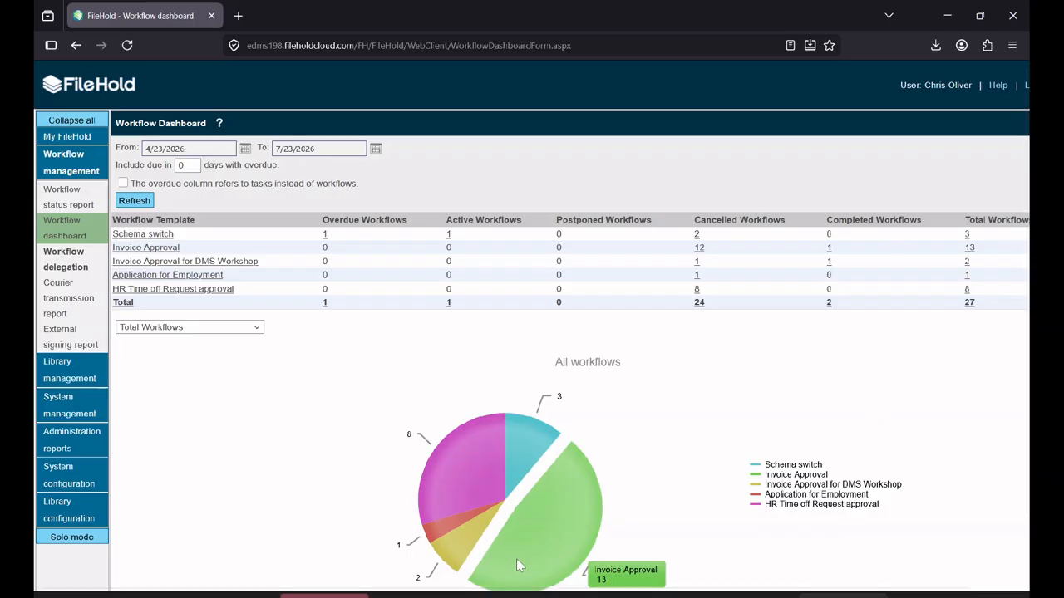
Open the Invoice Approval for DMS Workshop workflows from the dashboard chart, examine the activities of both instances, and return to the dashboard
{"action": "left_click", "coordinate": [84, 227]}
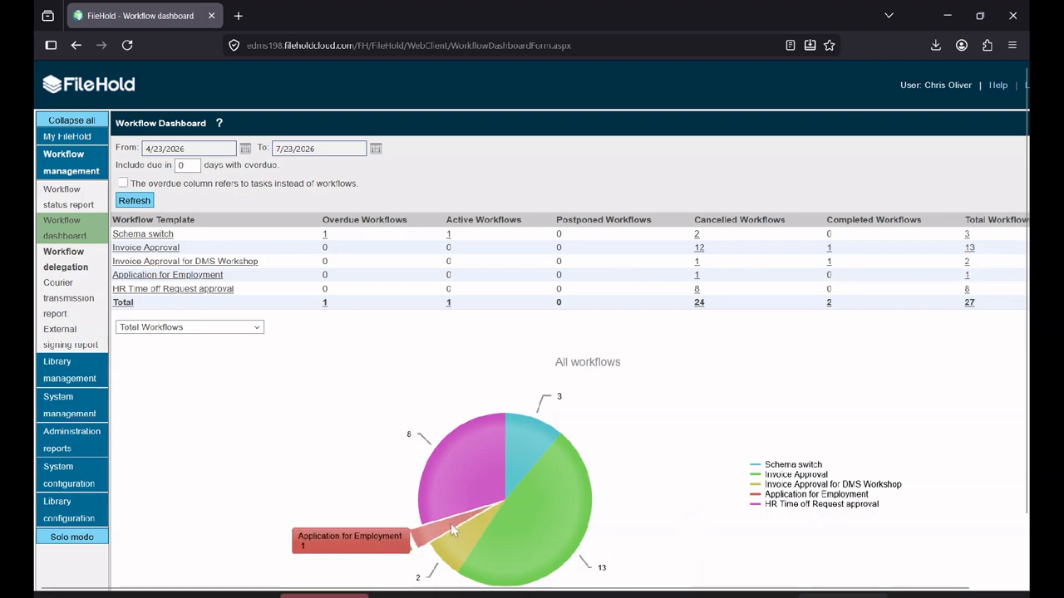
{"action": "mouse_move", "coordinate": [446, 555]}
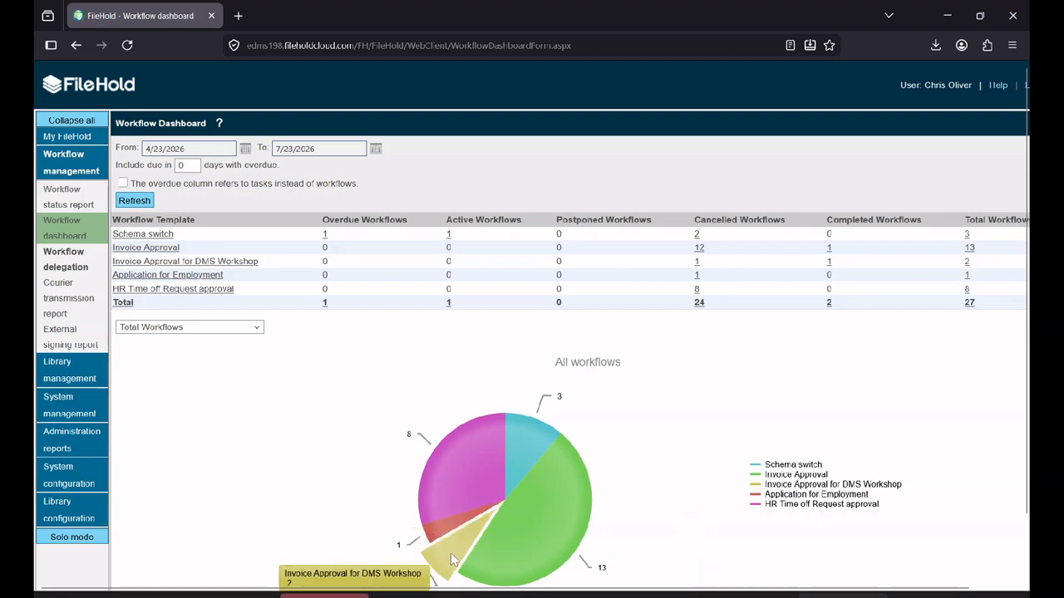
{"action": "left_click", "coordinate": [450, 560]}
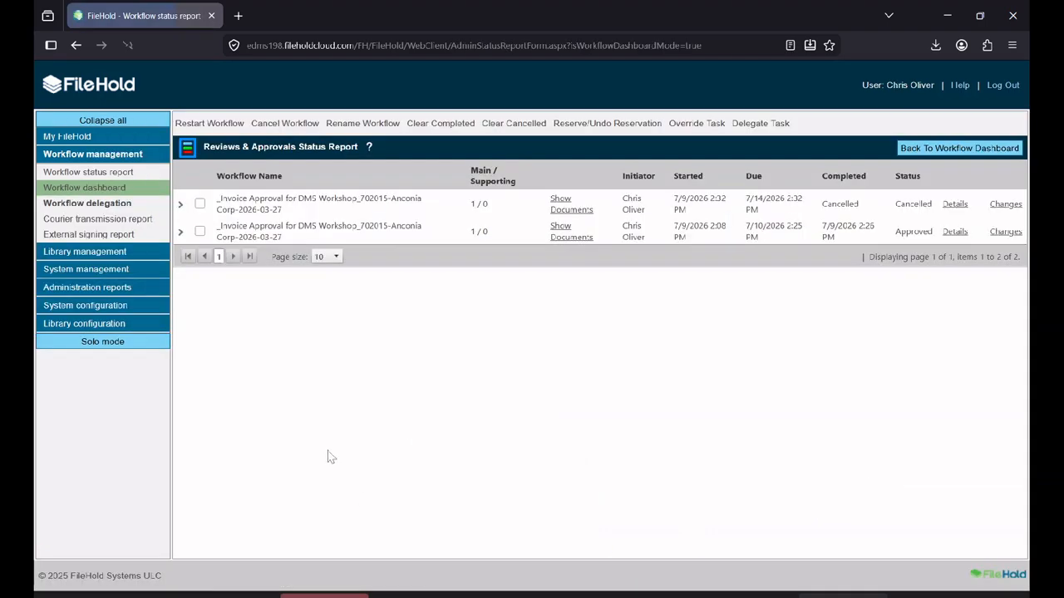
{"action": "left_click", "coordinate": [179, 206]}
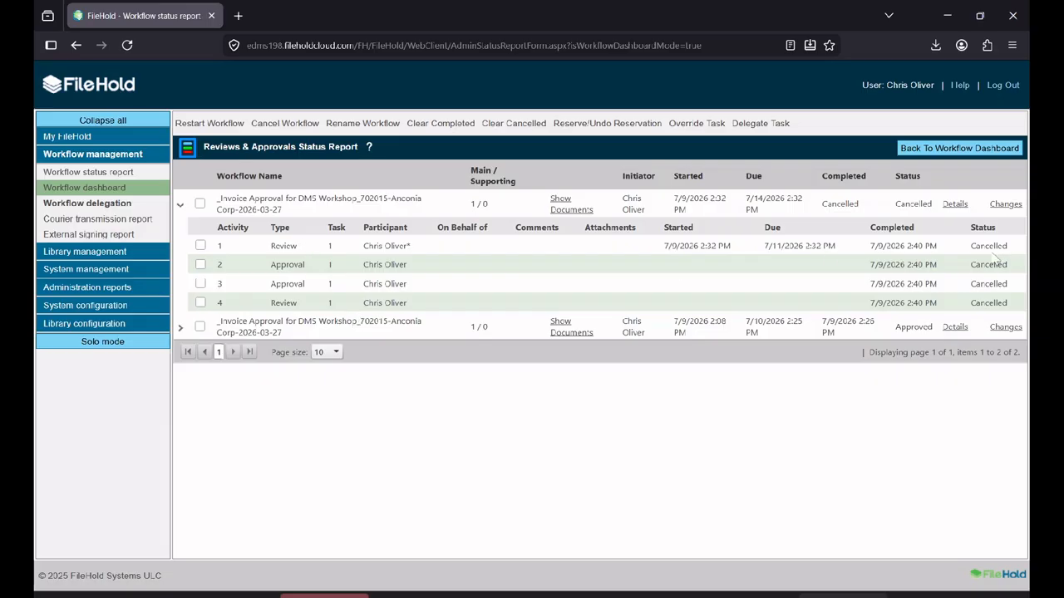
{"action": "left_click", "coordinate": [180, 328]}
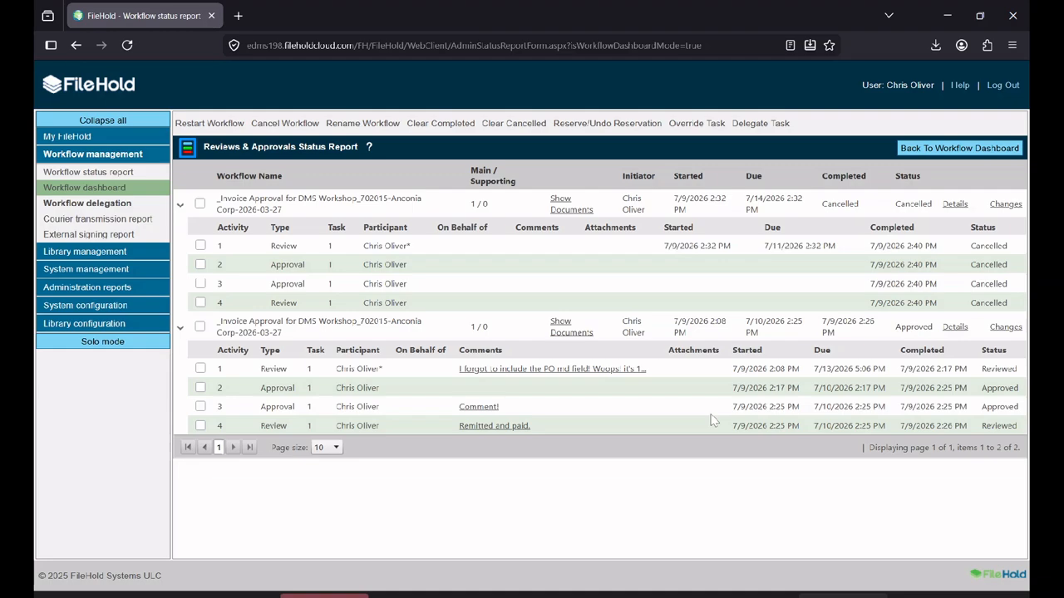
{"action": "left_click", "coordinate": [932, 155]}
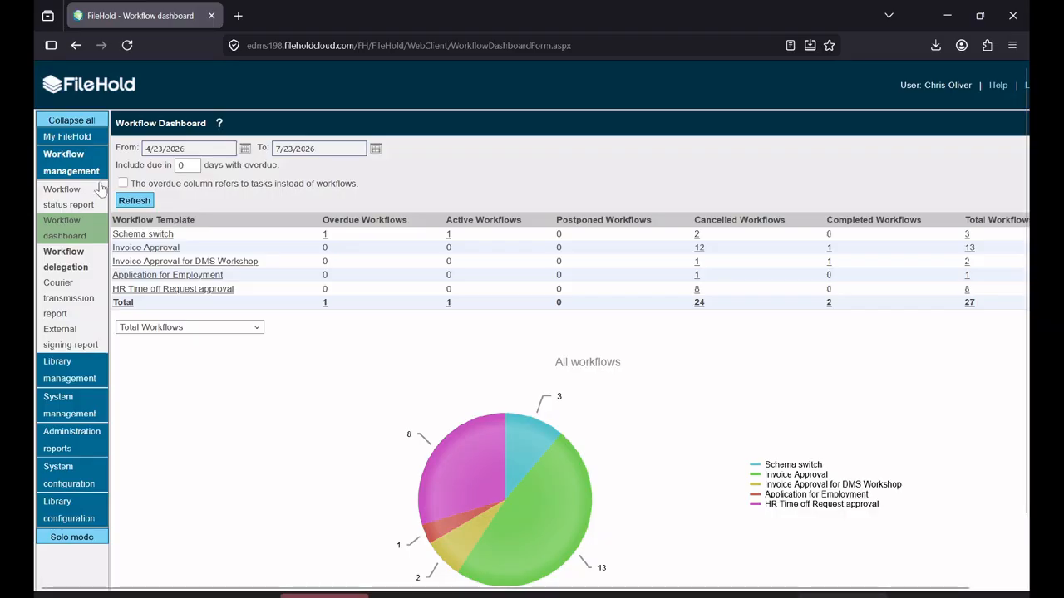
Open the workflow status report, show its filter options, and examine the available workflow statuses
{"action": "left_click", "coordinate": [66, 197]}
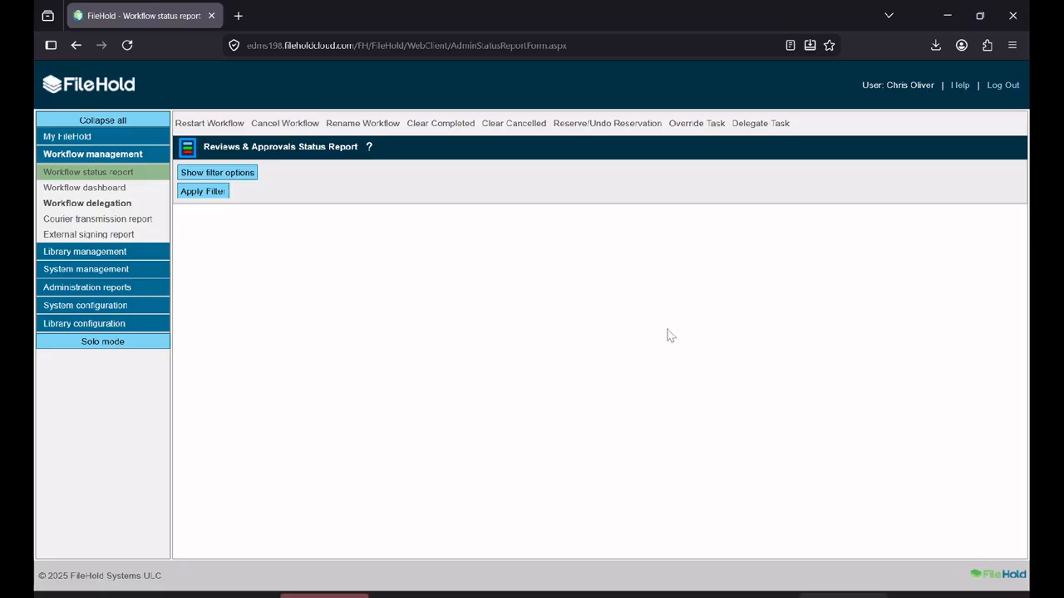
{"action": "left_click", "coordinate": [218, 172]}
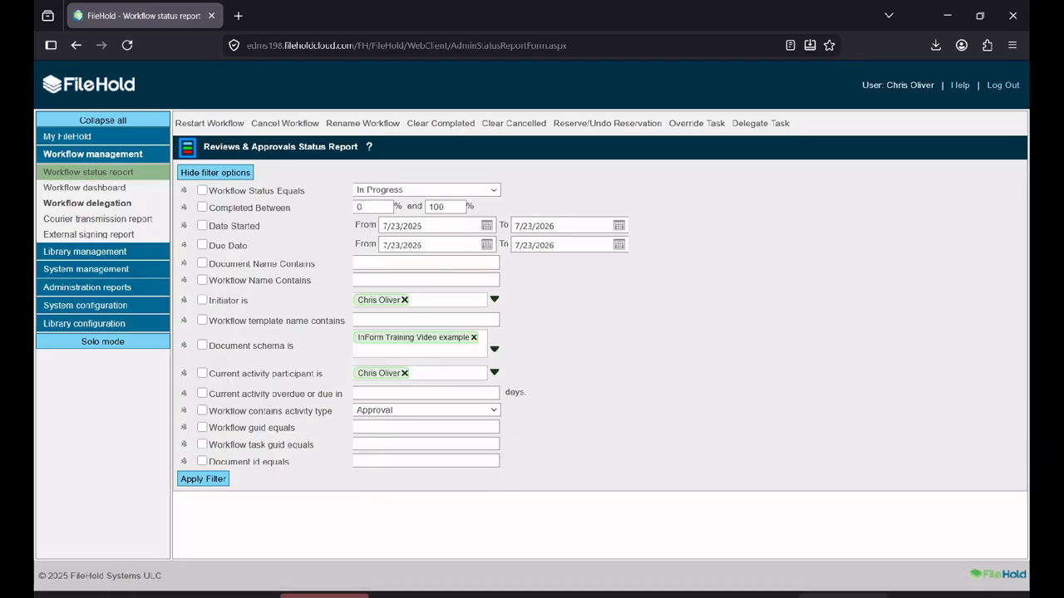
{"action": "left_click", "coordinate": [464, 192]}
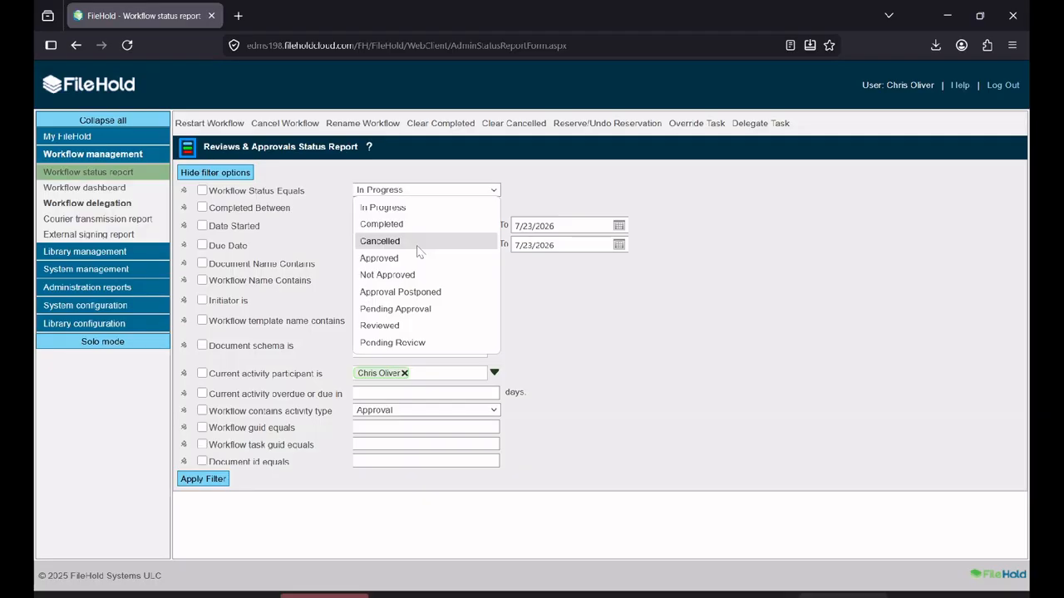
{"action": "left_click", "coordinate": [762, 291]}
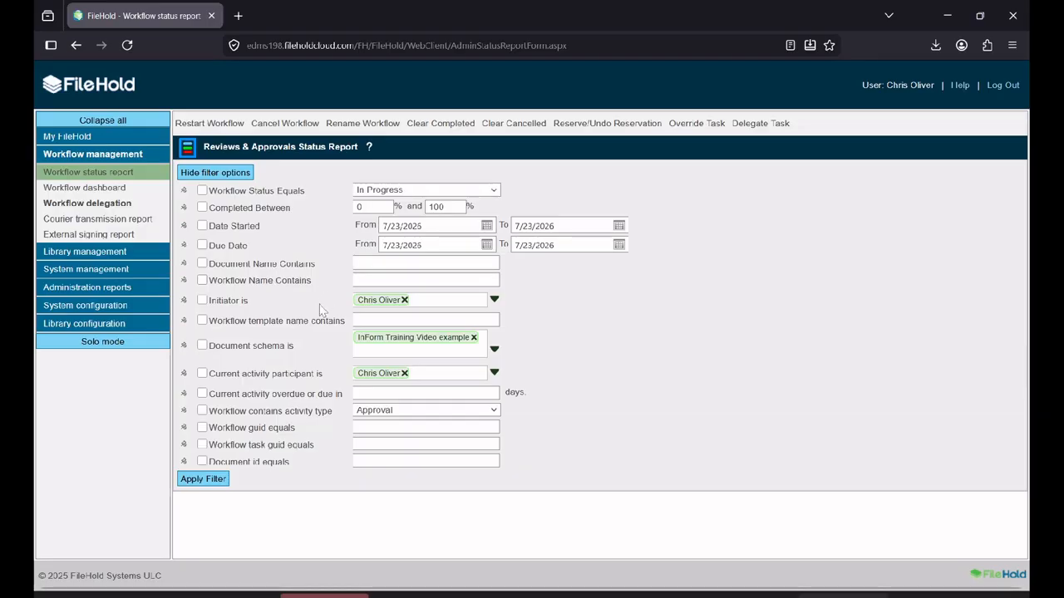
Examine the status report's filter choices for document schema, current activity participant and contained activity type, leaving these filters disabled
{"action": "left_click", "coordinate": [494, 349]}
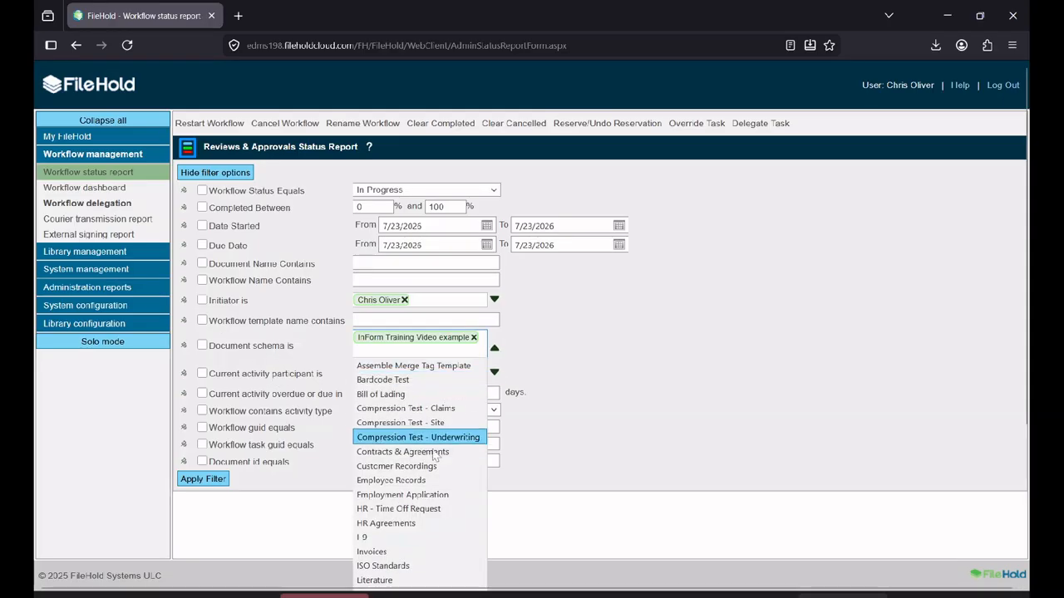
{"action": "left_click", "coordinate": [654, 344]}
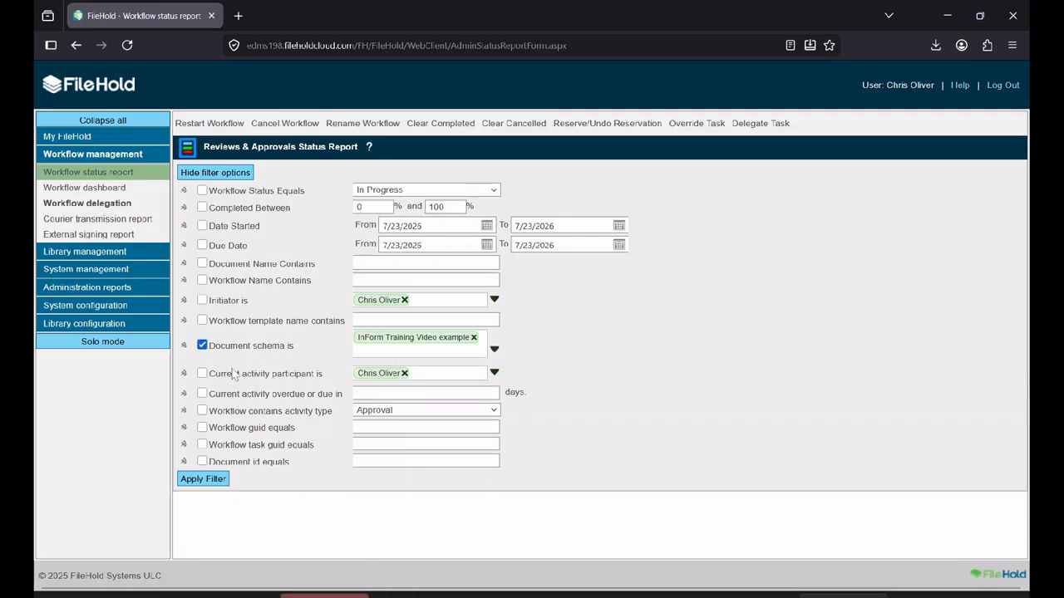
{"action": "left_click", "coordinate": [202, 345]}
{"action": "left_click", "coordinate": [491, 375]}
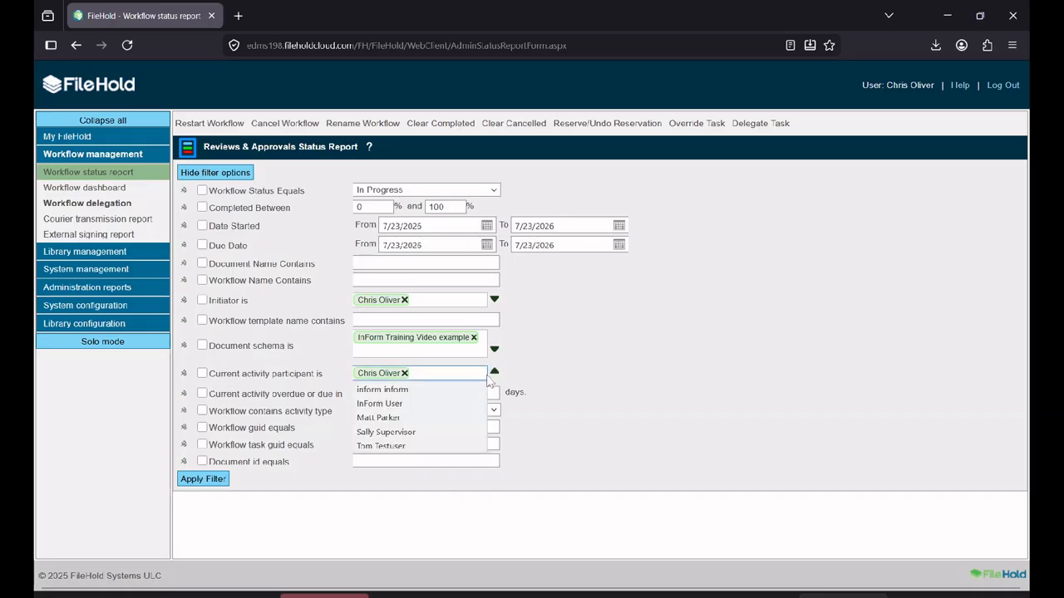
{"action": "left_click", "coordinate": [581, 378]}
{"action": "left_click", "coordinate": [202, 373]}
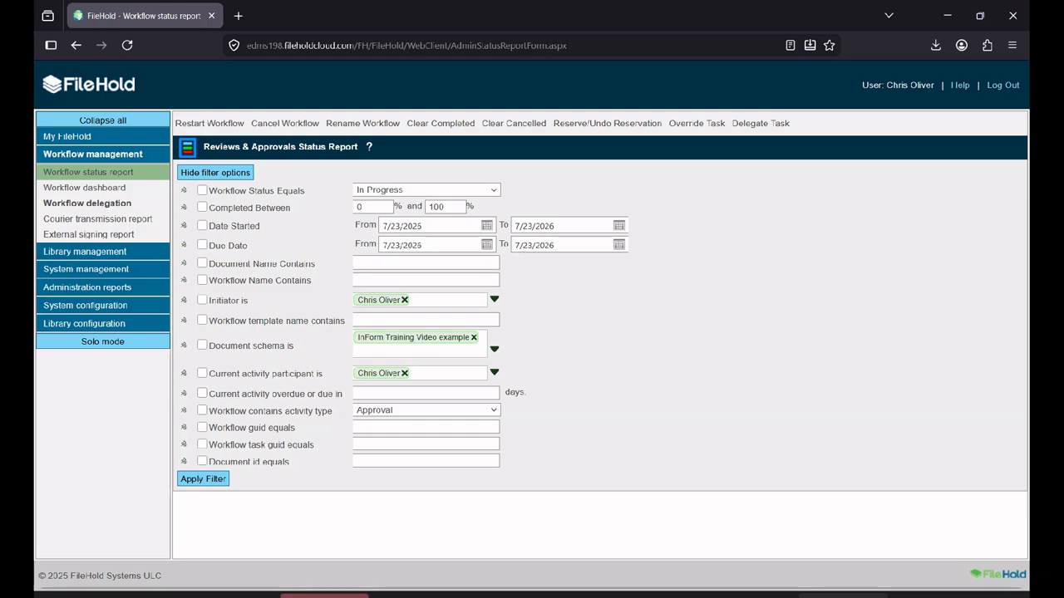
{"action": "left_click", "coordinate": [434, 412]}
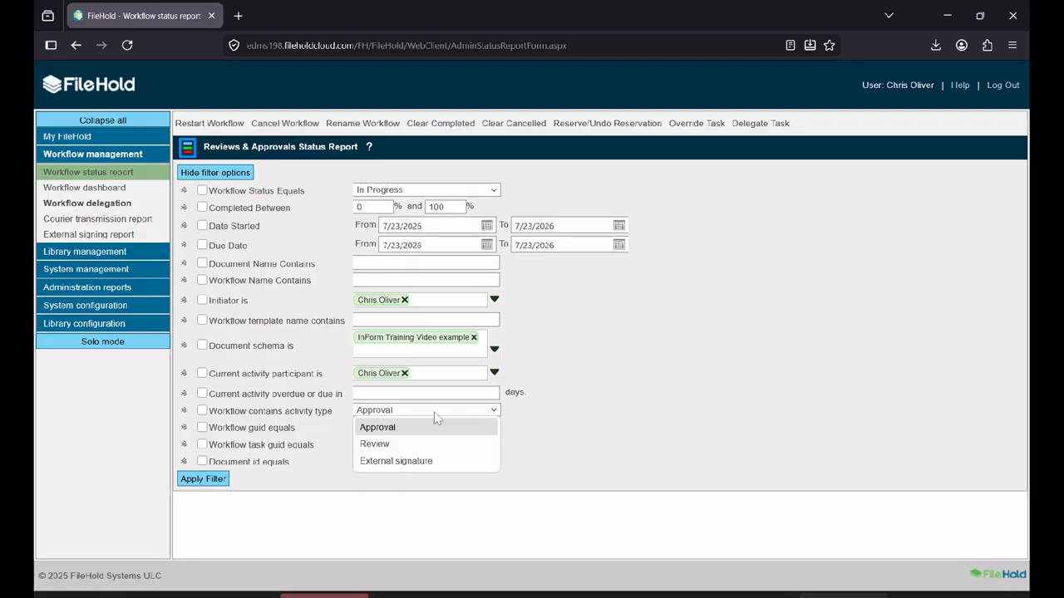
{"action": "left_click", "coordinate": [929, 395]}
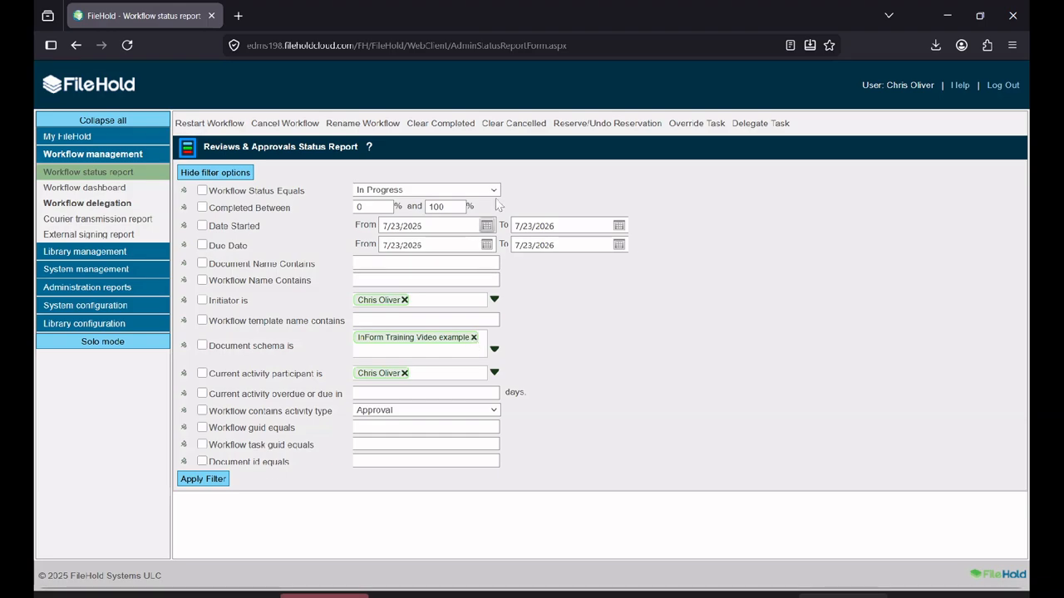
Return to the library, open the Reviews & Approvals status report, and expand the activities of the approved DMS Workshop workflow
{"action": "left_click", "coordinate": [53, 85]}
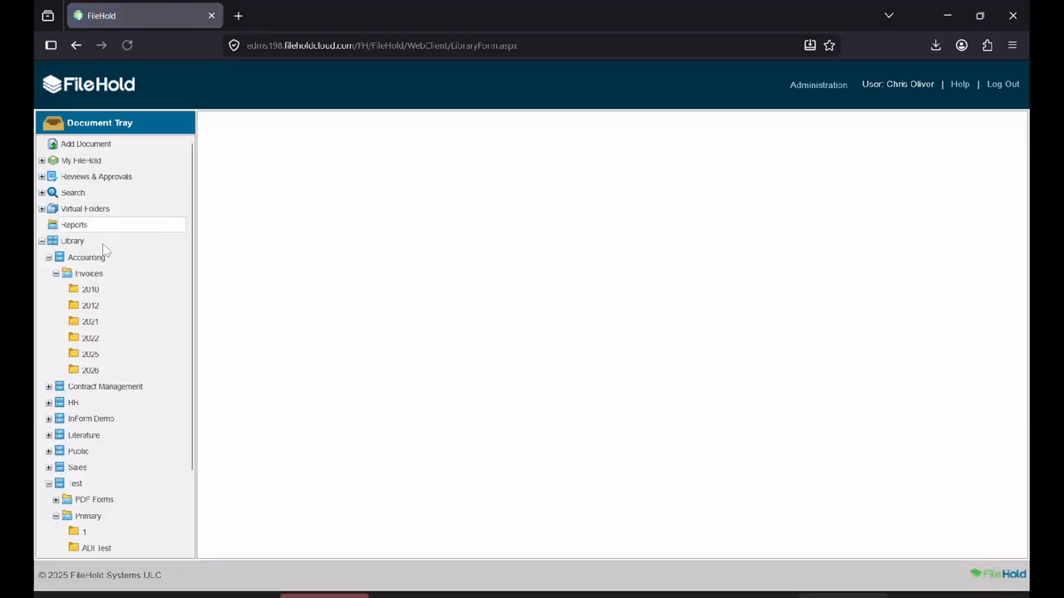
{"action": "left_click", "coordinate": [42, 176]}
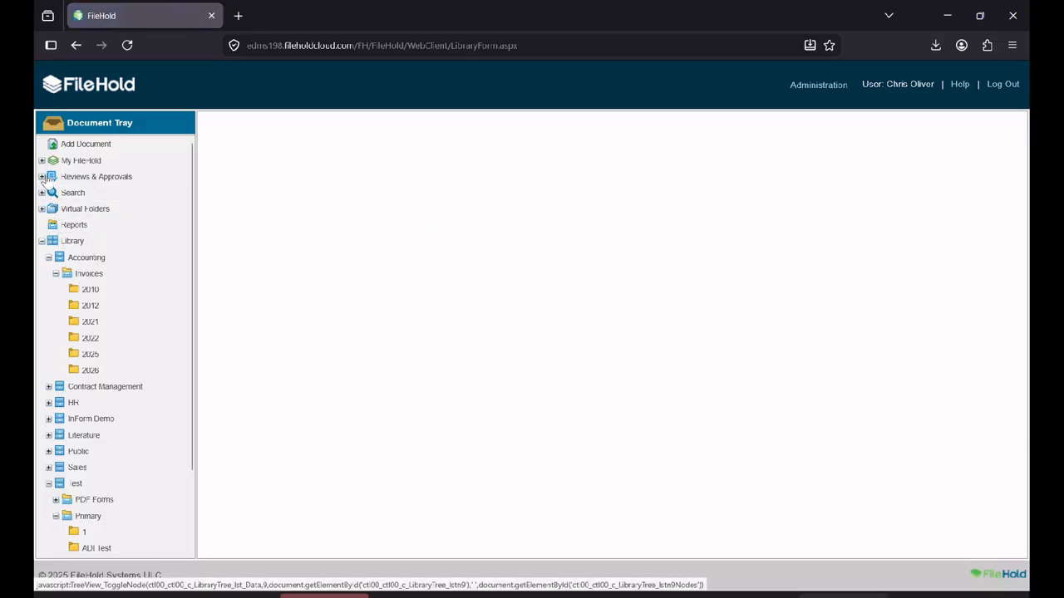
{"action": "left_click", "coordinate": [75, 210]}
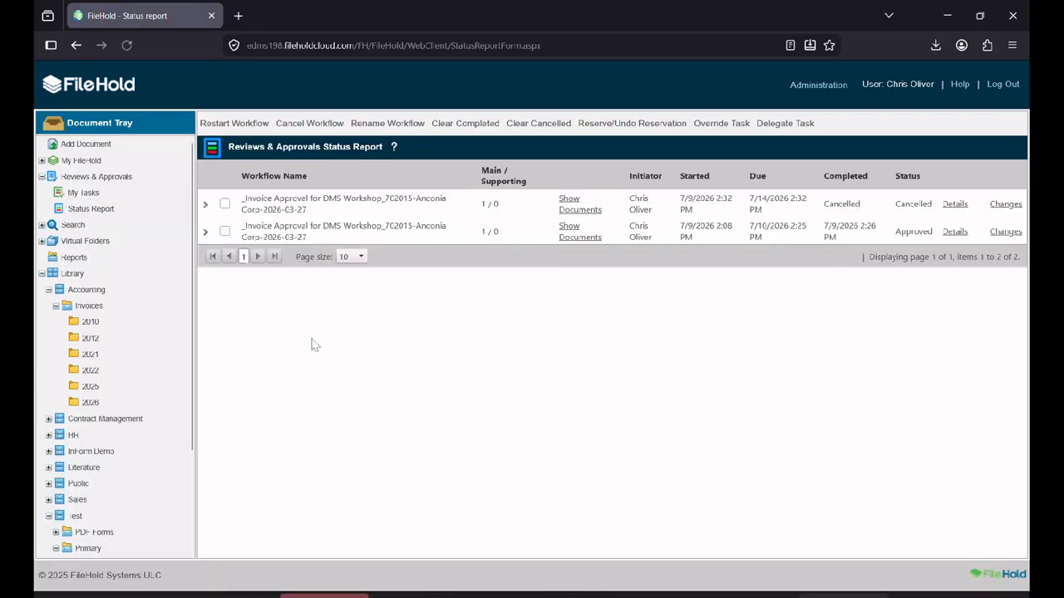
{"action": "left_click", "coordinate": [205, 231]}
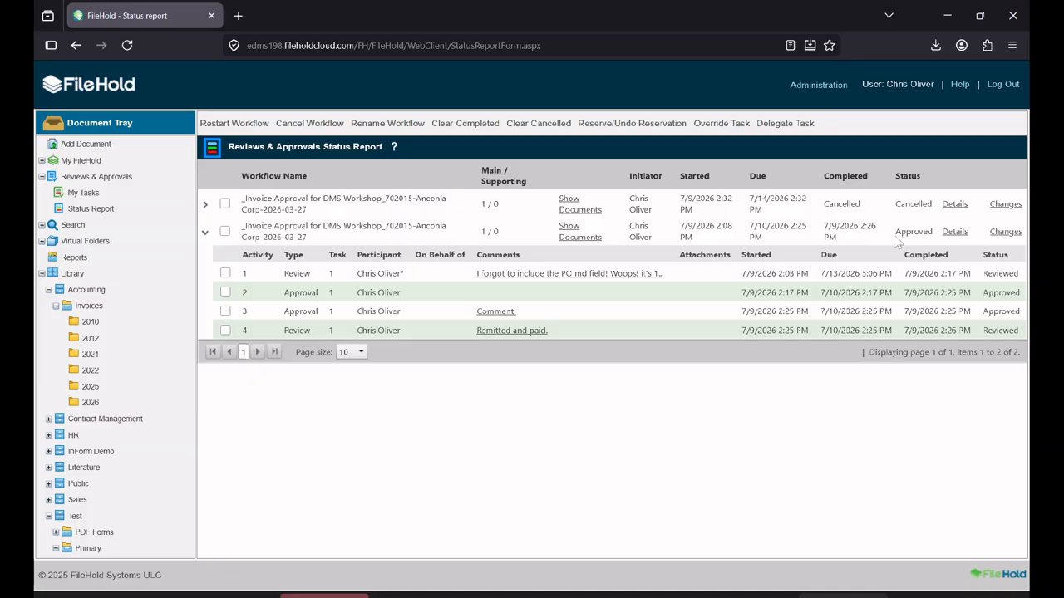
Open the details of the approved workflow and examine its workflow summary, including the settings of each activity
{"action": "left_click", "coordinate": [954, 232]}
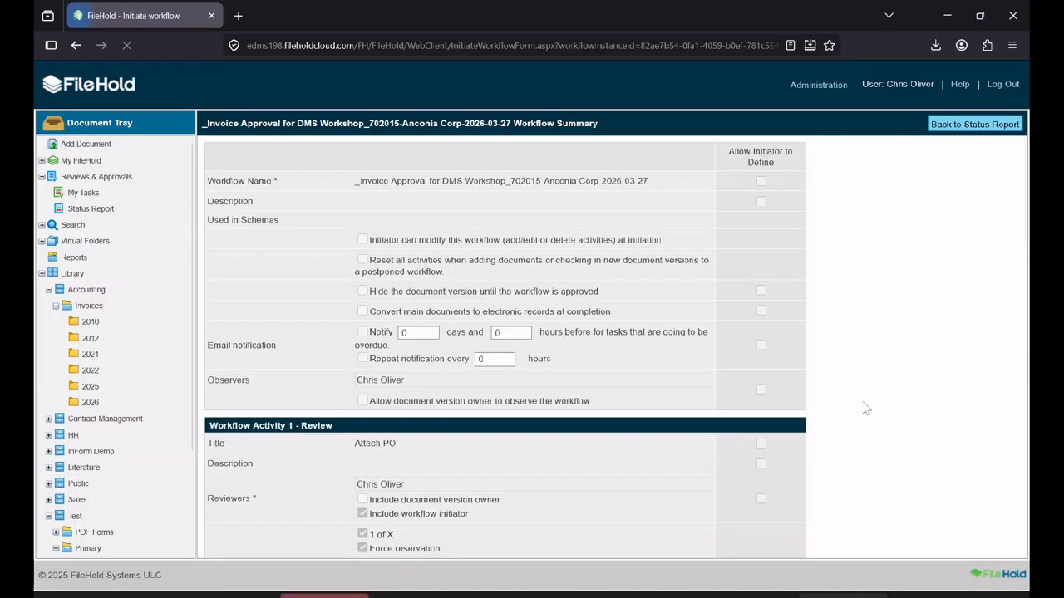
{"action": "scroll", "coordinate": [683, 307], "scroll_direction": "down", "scroll_amount": 5}
{"action": "scroll", "coordinate": [683, 308], "scroll_direction": "down", "scroll_amount": 6}
{"action": "scroll", "coordinate": [734, 283], "scroll_direction": "up", "scroll_amount": 10}
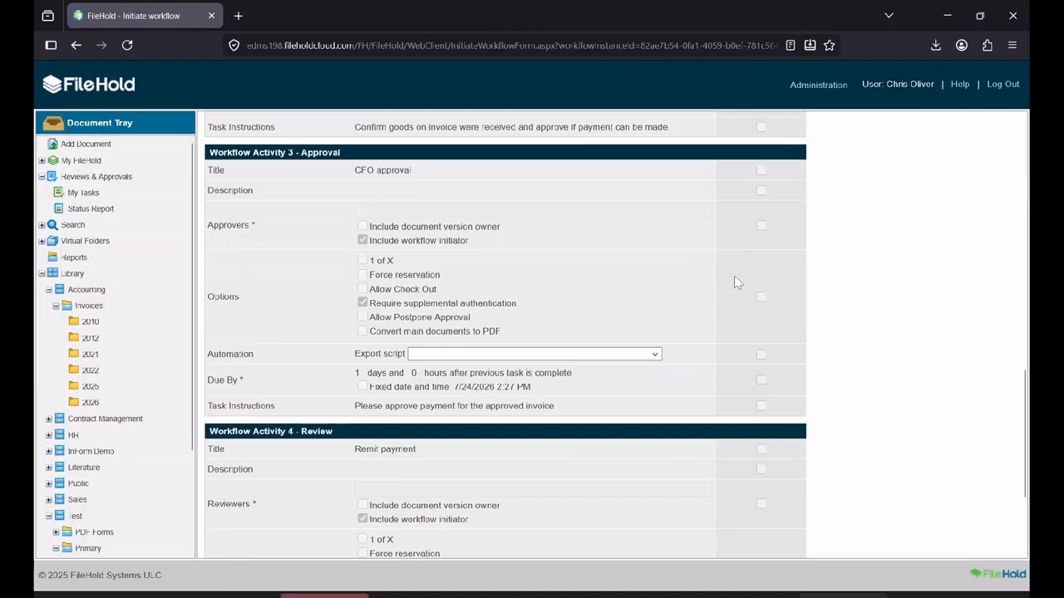
{"action": "scroll", "coordinate": [505, 284], "scroll_direction": "up", "scroll_amount": 2}
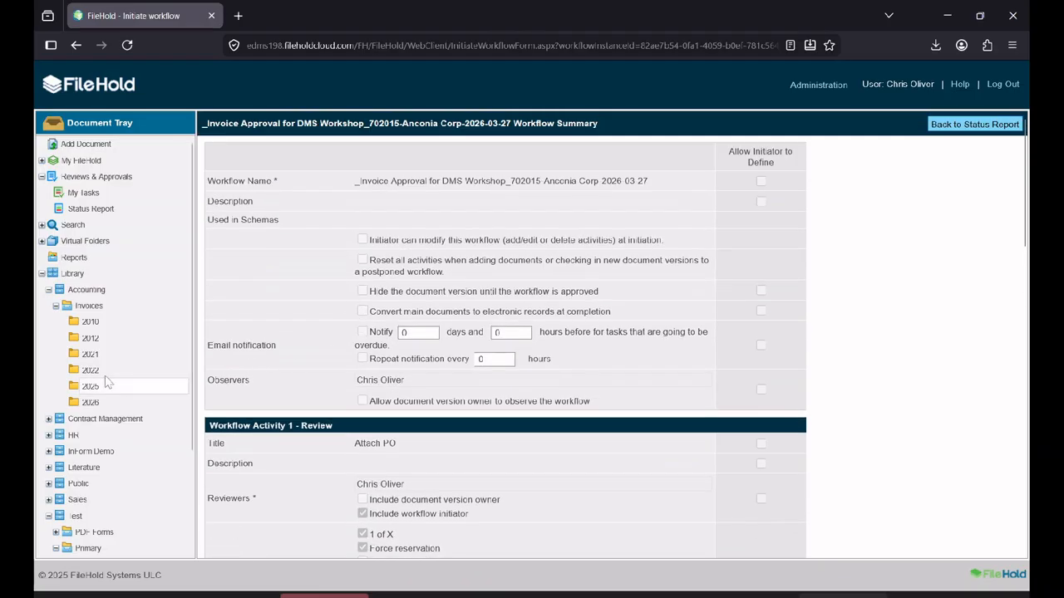
Open the document usage log in the administration area and run it without any filters
{"action": "mouse_move", "coordinate": [798, 80]}
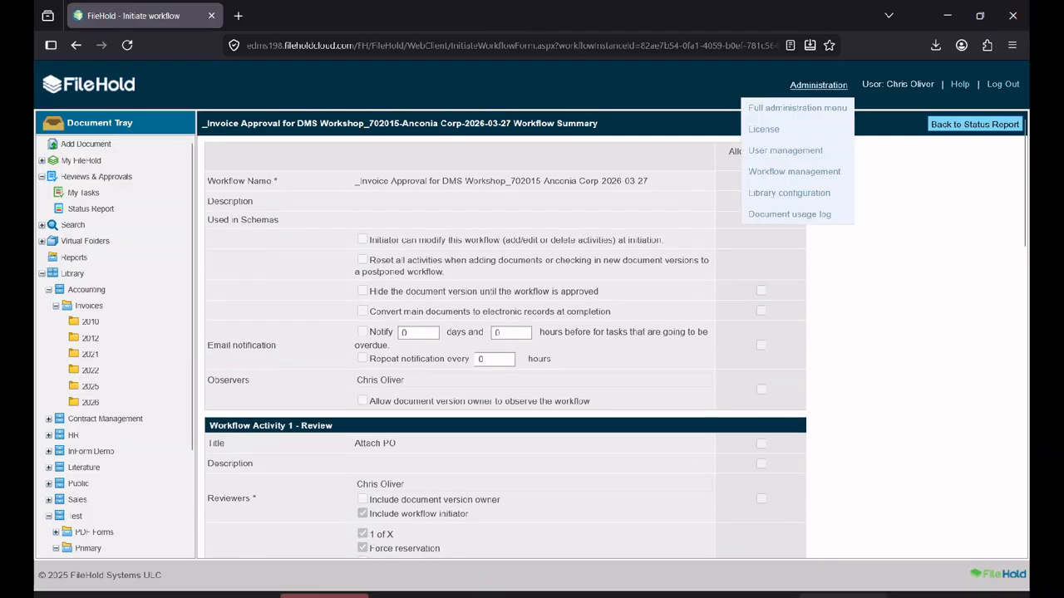
{"action": "left_click", "coordinate": [758, 193]}
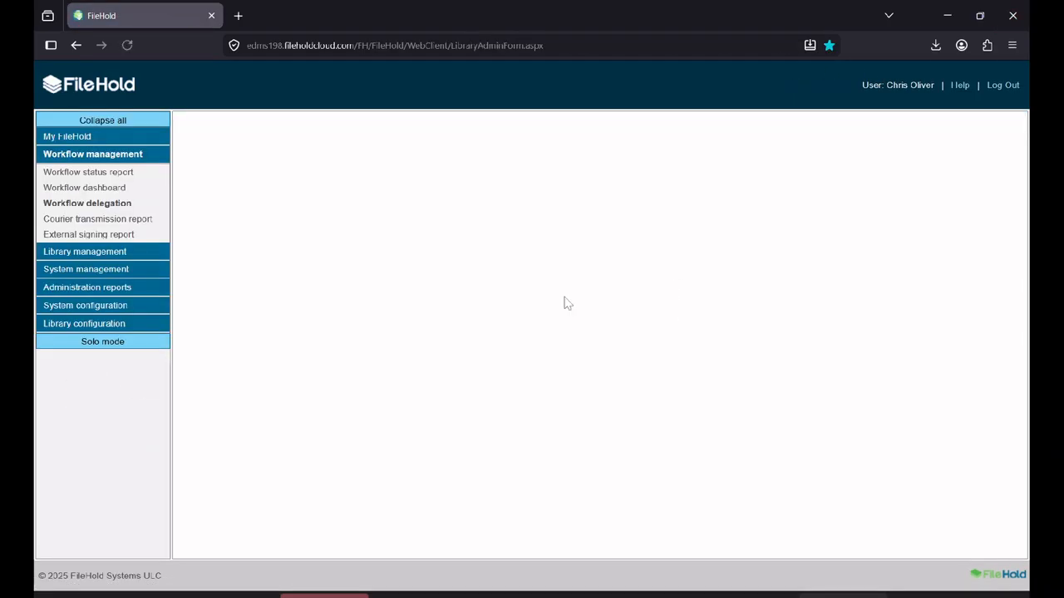
{"action": "left_click", "coordinate": [83, 288]}
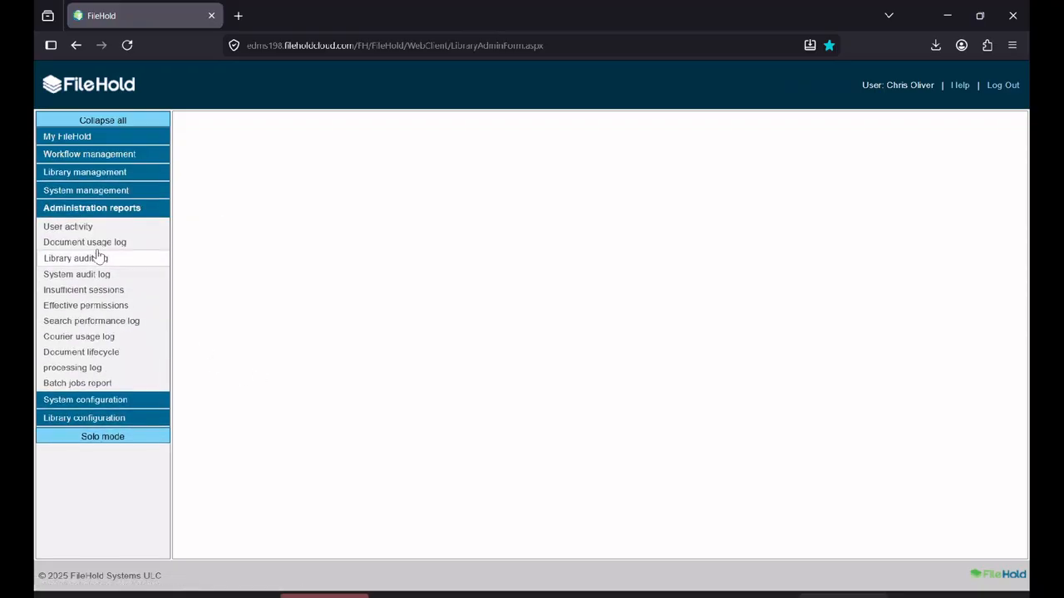
{"action": "left_click", "coordinate": [86, 242]}
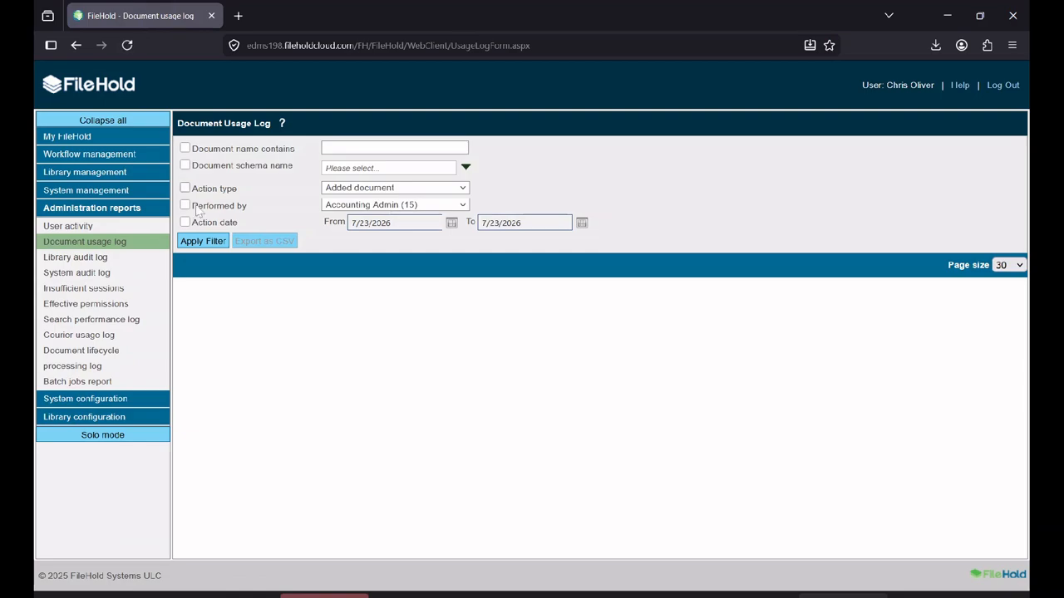
{"action": "left_click", "coordinate": [199, 241]}
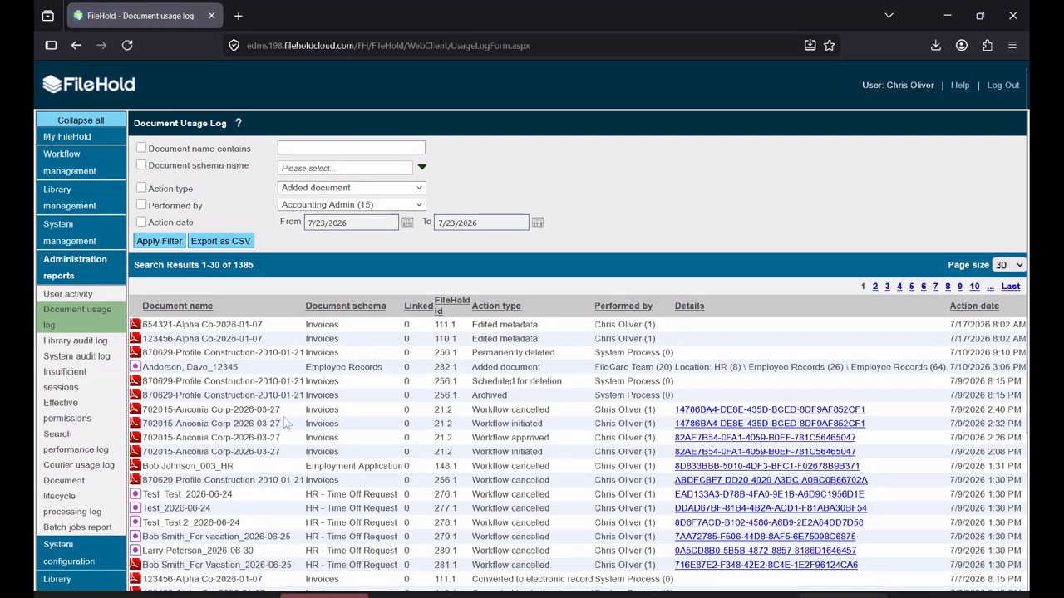
Open the cancelled workflow of the Anconia Corp invoice from the usage log, view its activities, and reload the unfiltered log
{"action": "scroll", "coordinate": [376, 393], "scroll_direction": "down", "scroll_amount": 2}
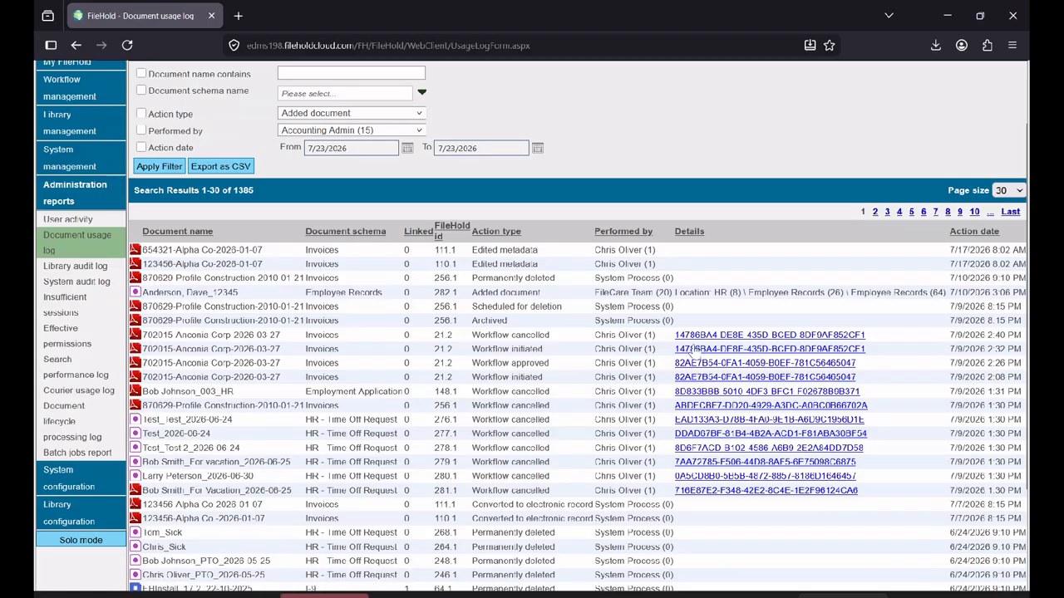
{"action": "left_click", "coordinate": [829, 339]}
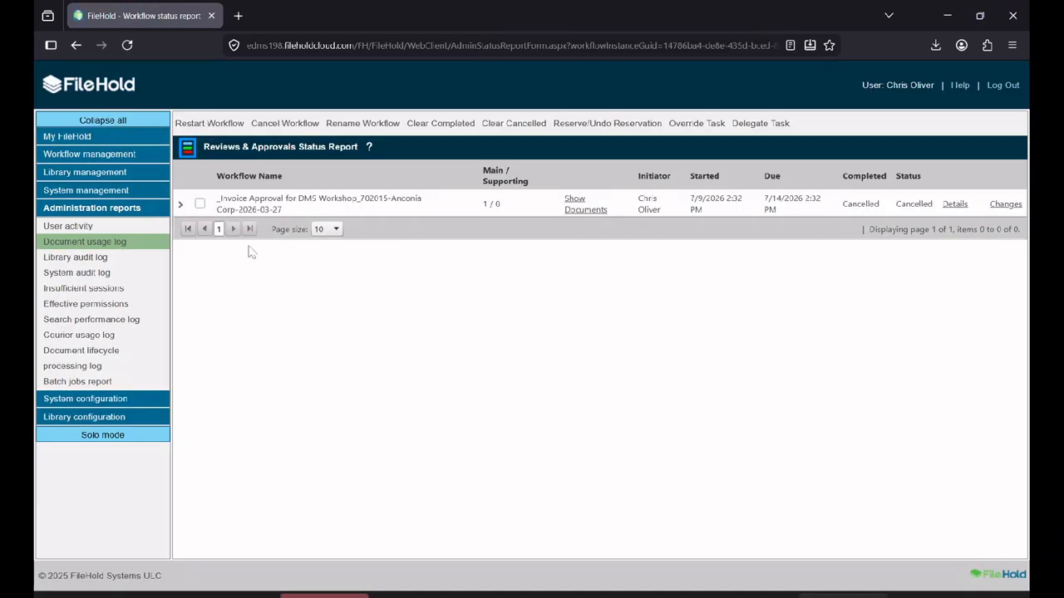
{"action": "left_click", "coordinate": [180, 203]}
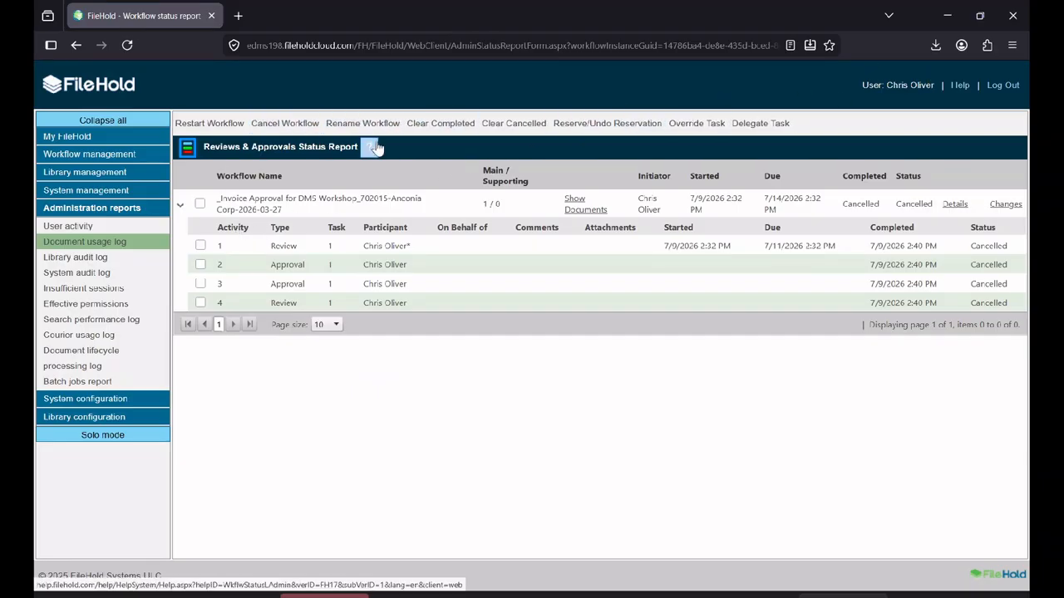
{"action": "left_click", "coordinate": [126, 243]}
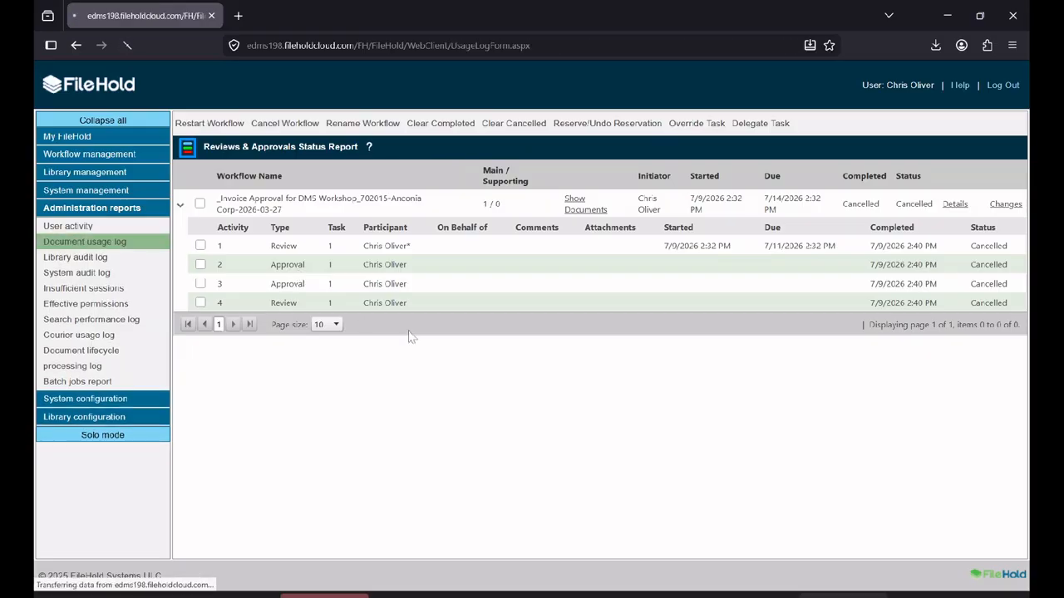
{"action": "left_click", "coordinate": [203, 241]}
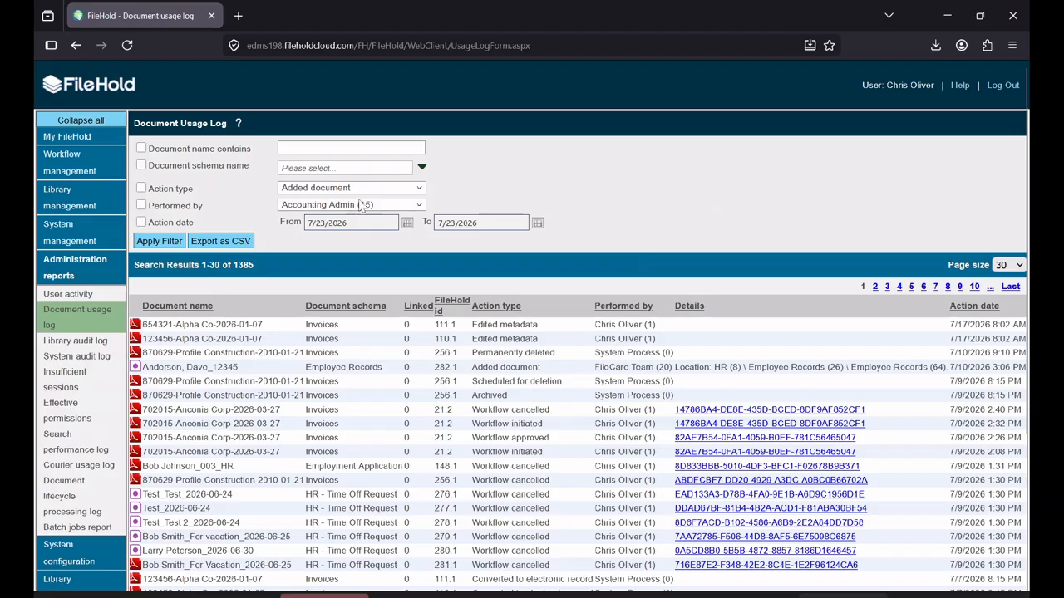
Open the workflow templates in the library configuration and view the summary of the Invoice Approval for DMS Workshop template
{"action": "left_click", "coordinate": [63, 166]}
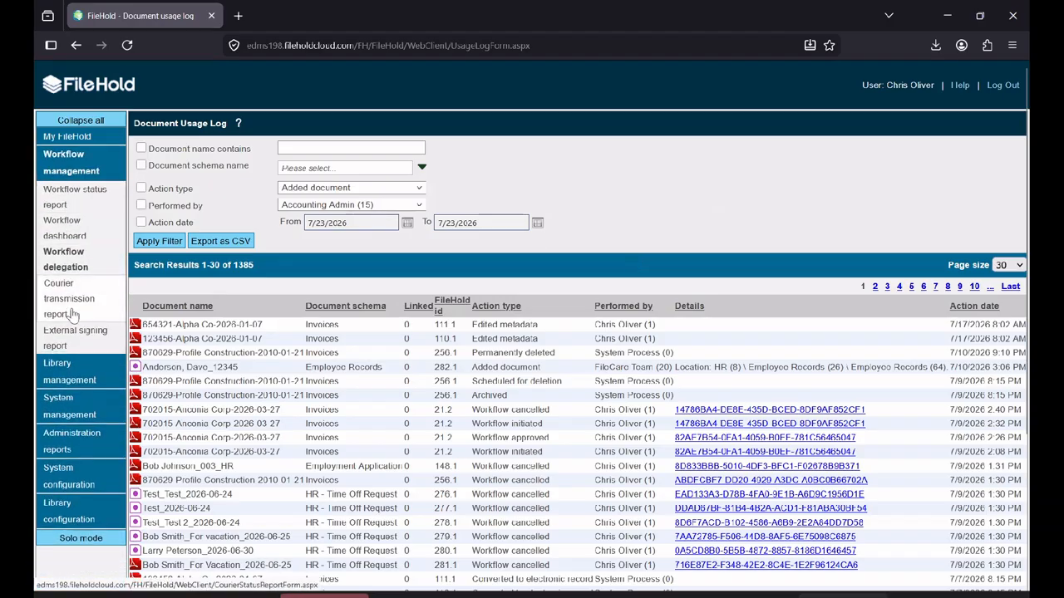
{"action": "scroll", "coordinate": [72, 316], "scroll_direction": "down", "scroll_amount": 3}
{"action": "left_click", "coordinate": [70, 379]}
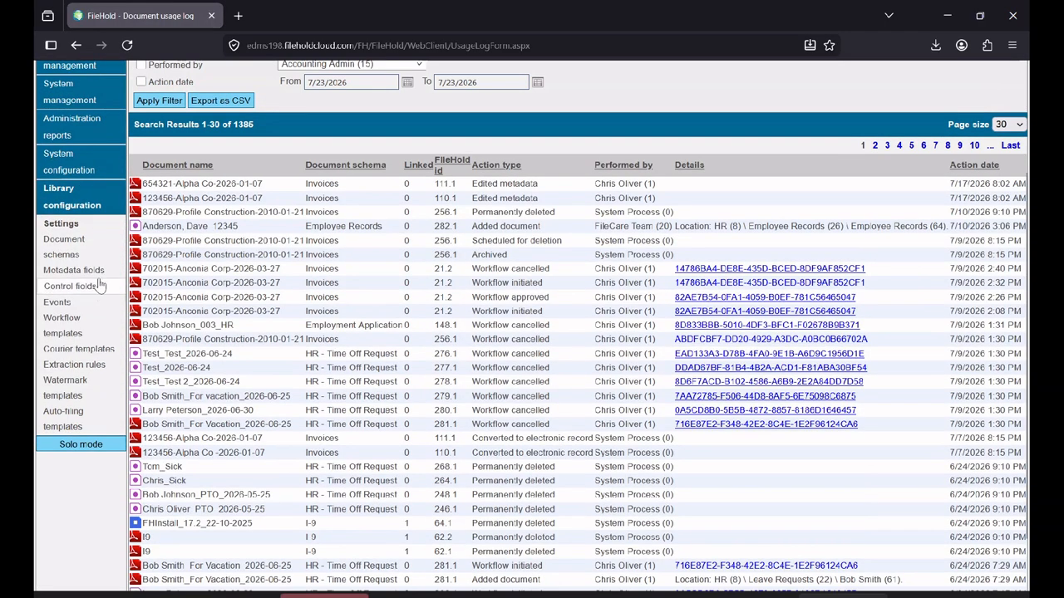
{"action": "left_click", "coordinate": [77, 333]}
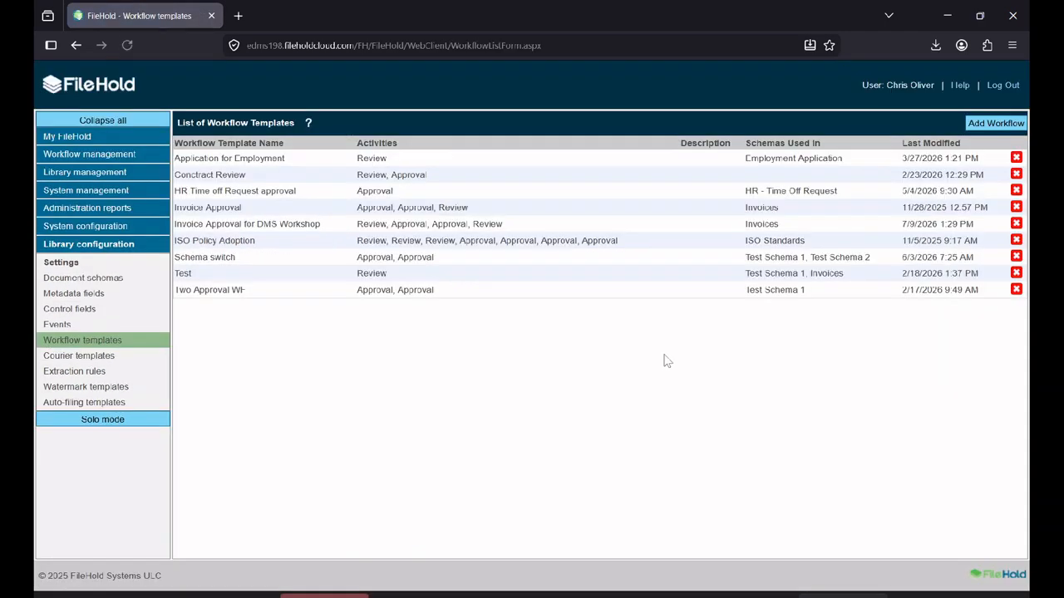
{"action": "left_click", "coordinate": [209, 224]}
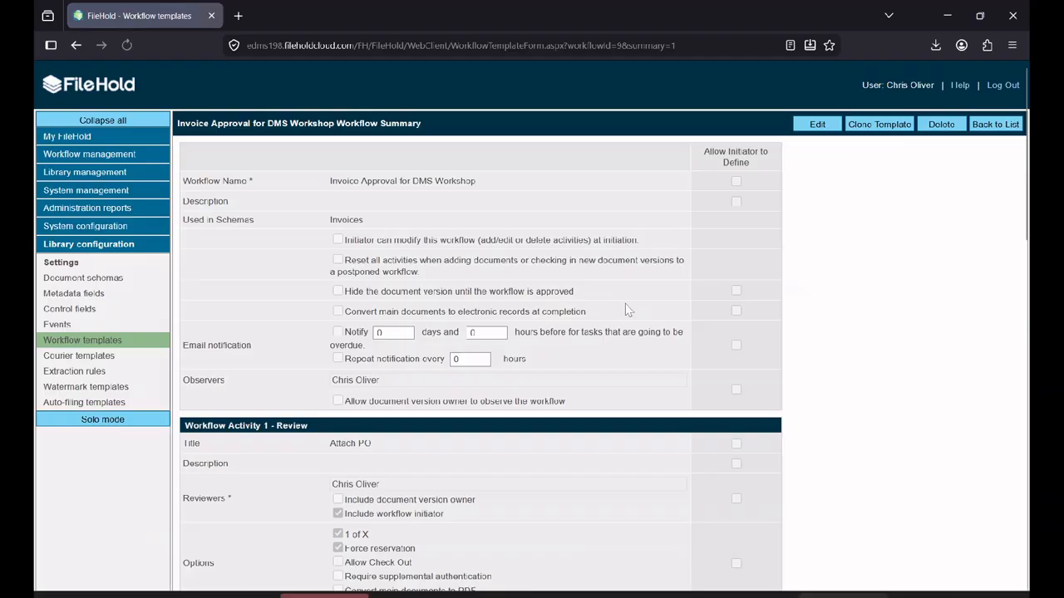
{"action": "scroll", "coordinate": [730, 125], "scroll_direction": "down", "scroll_amount": 5}
{"action": "scroll", "coordinate": [831, 120], "scroll_direction": "up", "scroll_amount": 6}
Open the Invoice Approval for DMS Workshop template for editing and examine the general options and the settings of its workflow activities
{"action": "left_click", "coordinate": [827, 129]}
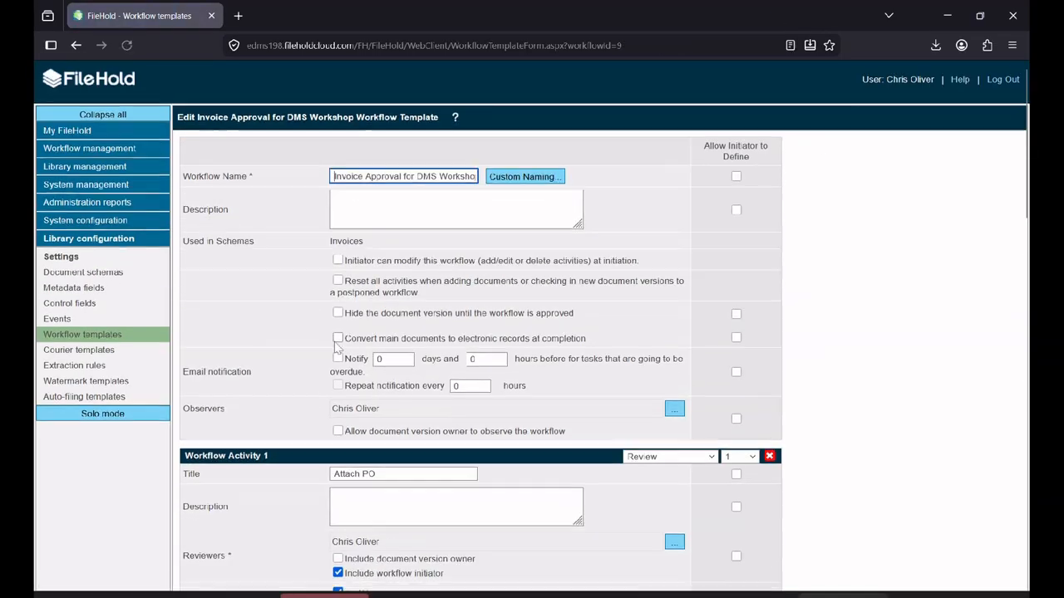
{"action": "scroll", "coordinate": [337, 348], "scroll_direction": "down", "scroll_amount": 3}
{"action": "scroll", "coordinate": [264, 346], "scroll_direction": "up", "scroll_amount": 2}
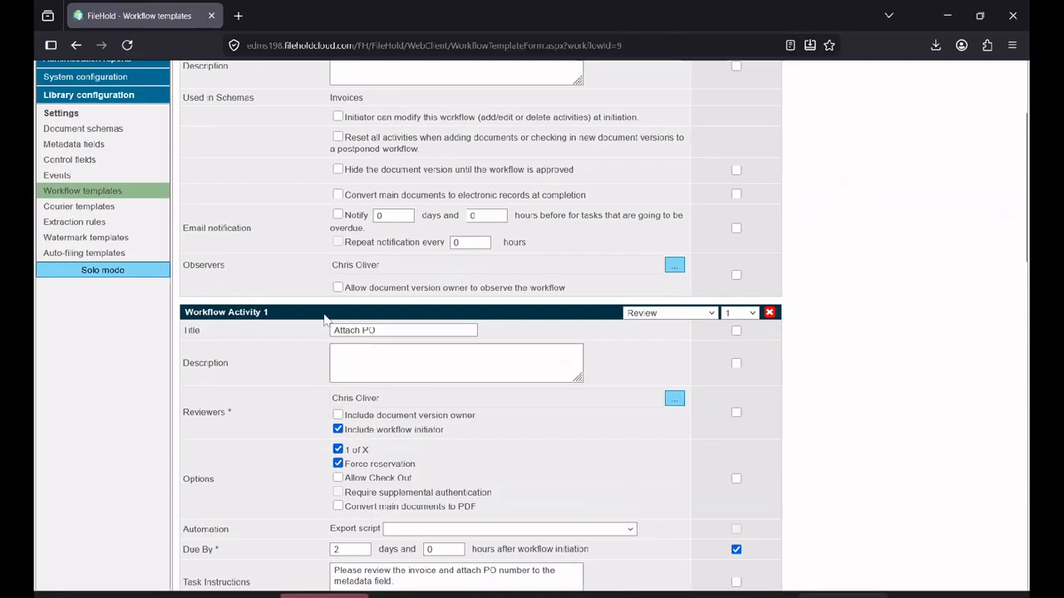
{"action": "scroll", "coordinate": [324, 318], "scroll_direction": "down", "scroll_amount": 5}
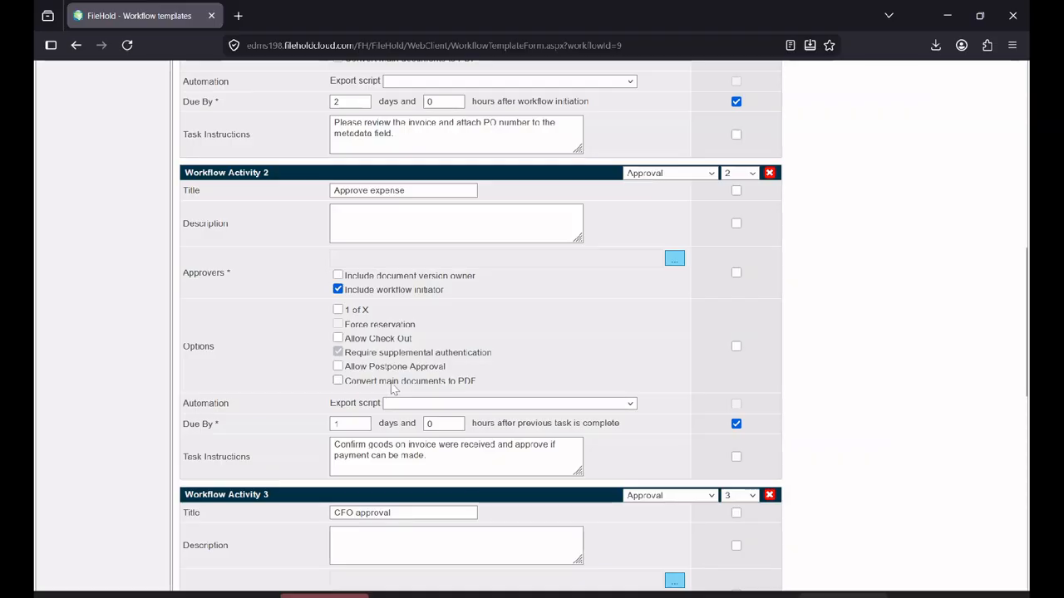
{"action": "scroll", "coordinate": [394, 389], "scroll_direction": "down", "scroll_amount": 8}
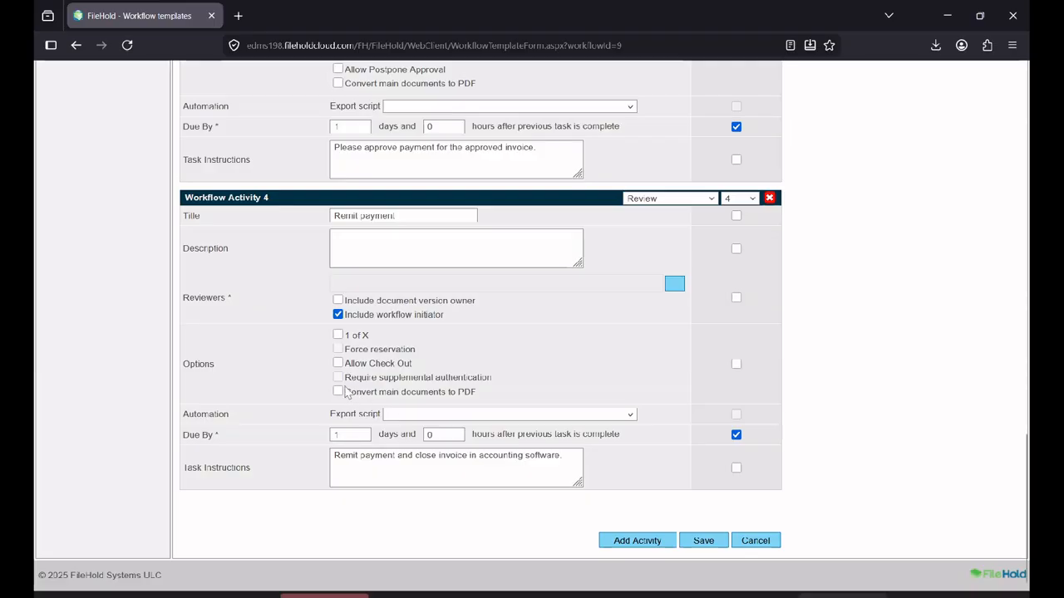
{"action": "scroll", "coordinate": [386, 330], "scroll_direction": "up", "scroll_amount": 3}
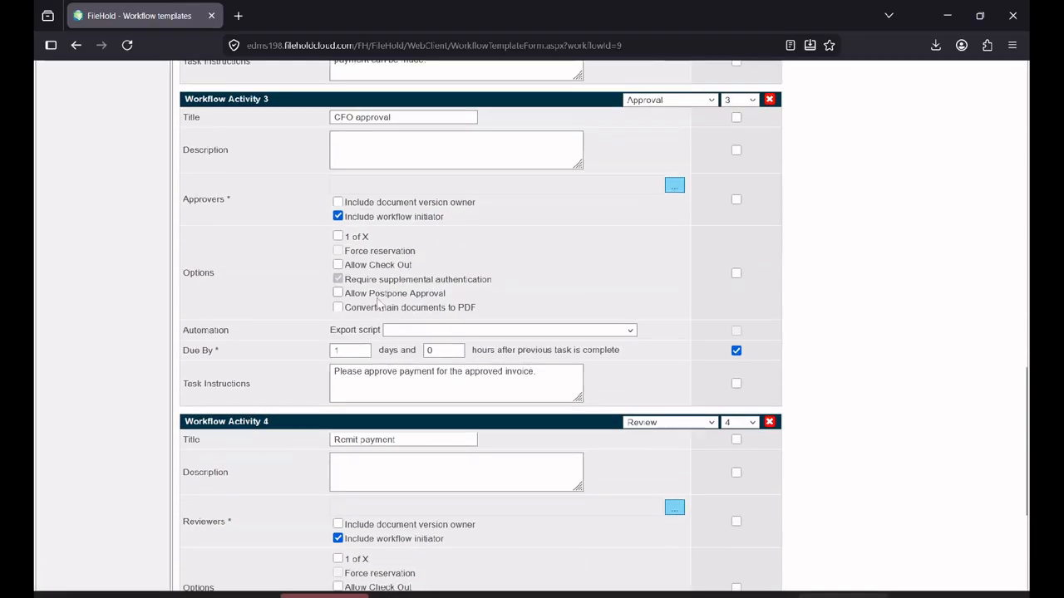